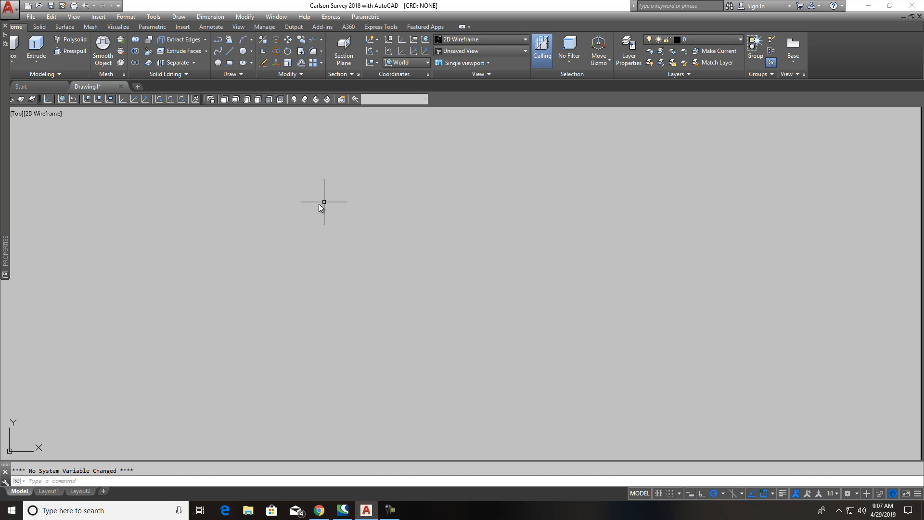
- Open the layer manager and create a new layer named "dimension"
{"action": "mouse_move", "coordinate": [5, 53]}
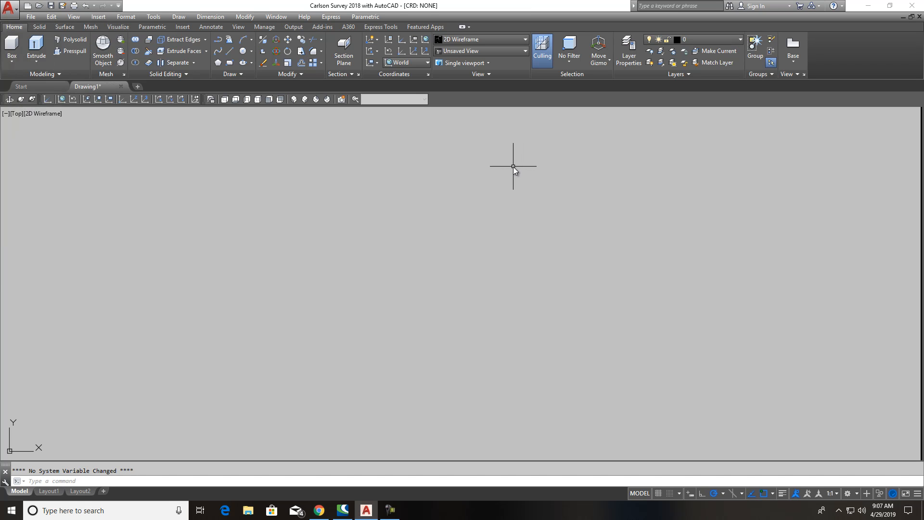
{"action": "left_click", "coordinate": [629, 57]}
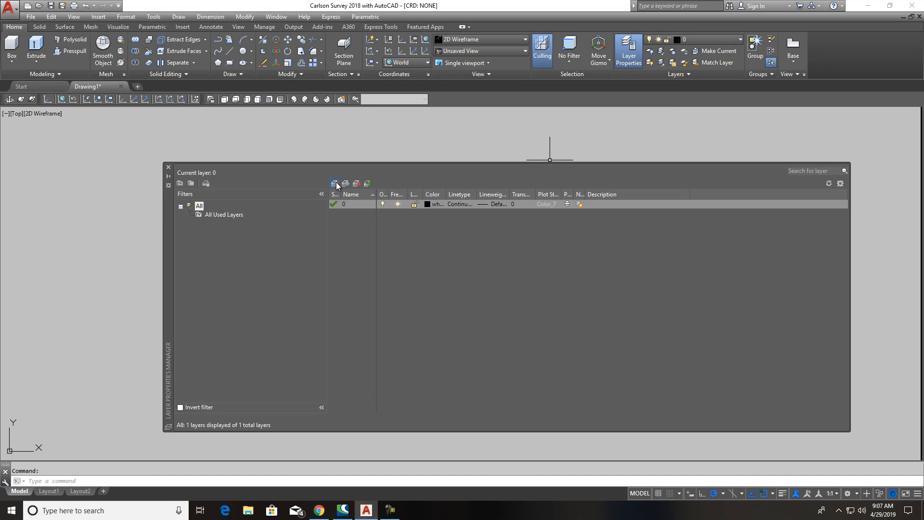
{"action": "type", "text": "dimer"}
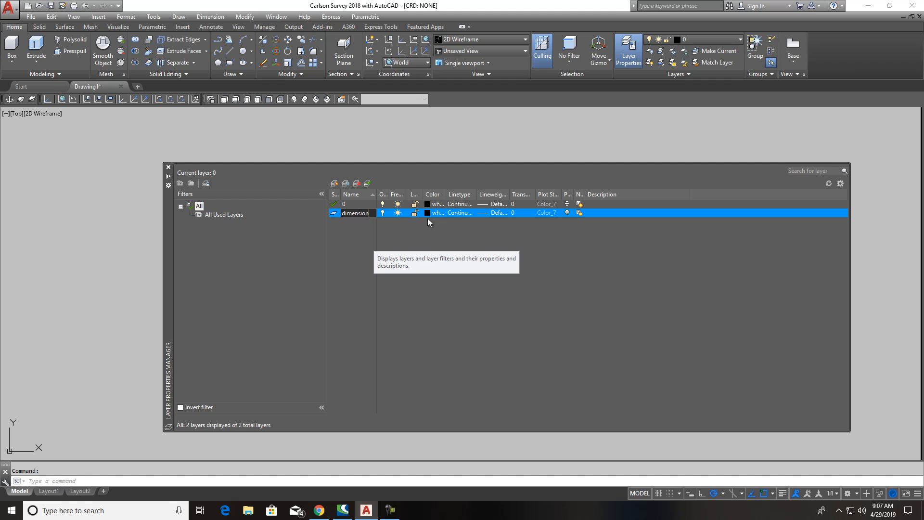
{"action": "key", "text": "Return"}
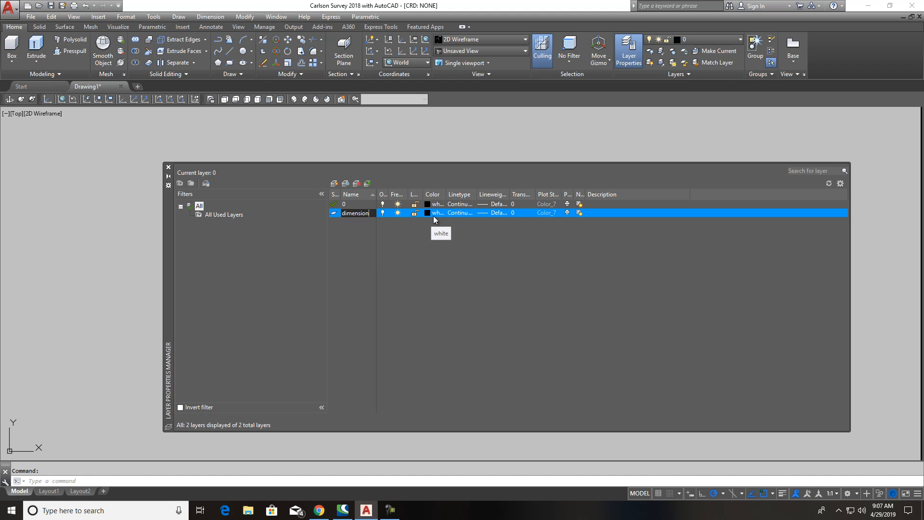
{"action": "key", "text": "Return"}
- Create a layer named "object" and set its lineweight to 0.30 mm
{"action": "left_click", "coordinate": [334, 183]}
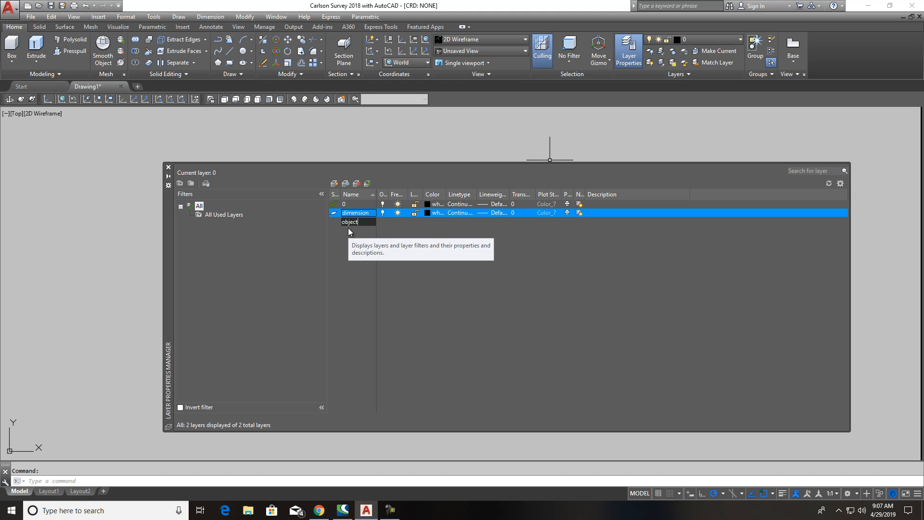
{"action": "type", "text": "object"}
{"action": "key", "text": "Return"}
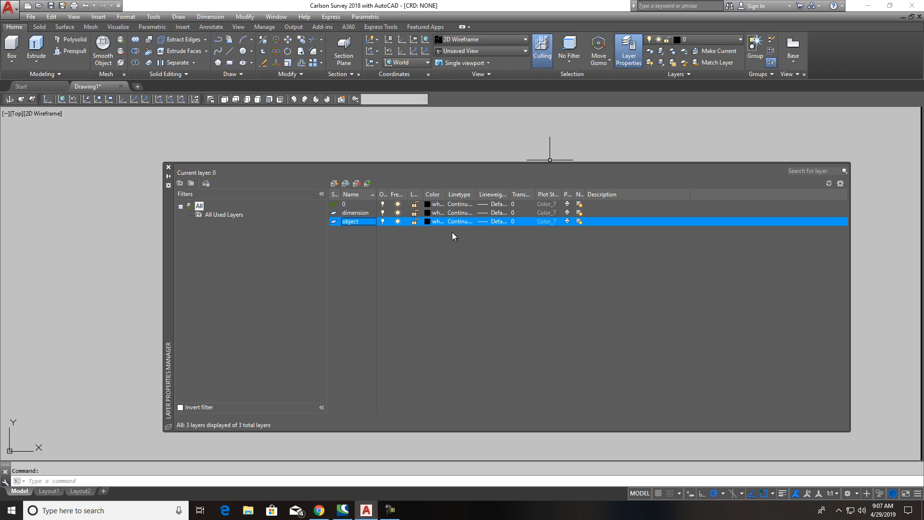
{"action": "left_click", "coordinate": [498, 221]}
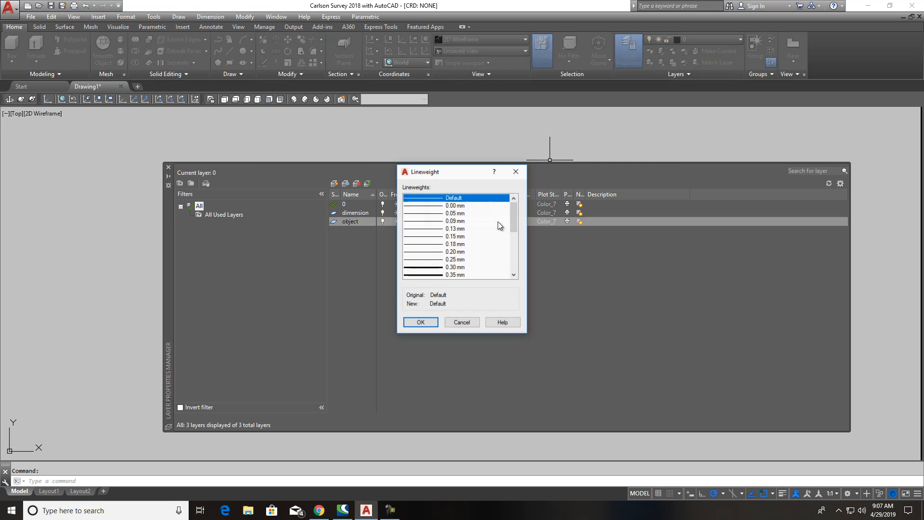
{"action": "scroll", "coordinate": [510, 225], "scroll_direction": "down", "scroll_amount": 2}
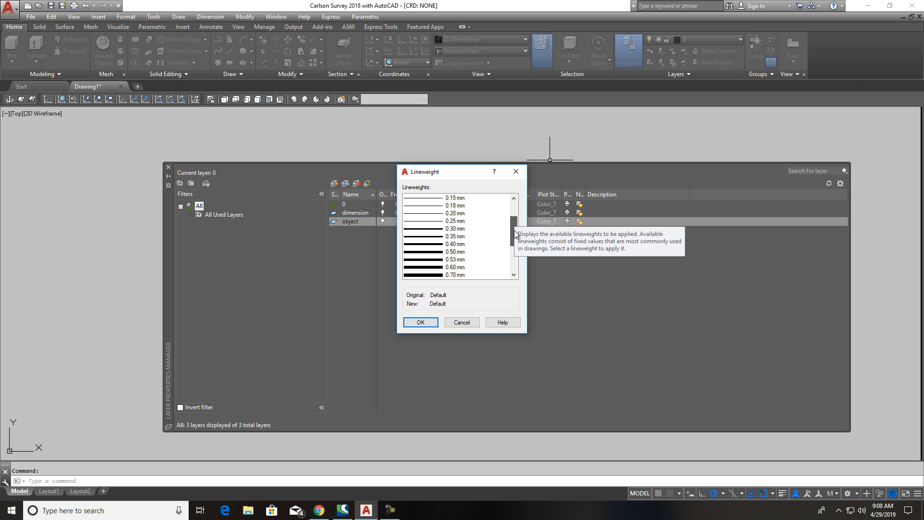
{"action": "left_click", "coordinate": [455, 230]}
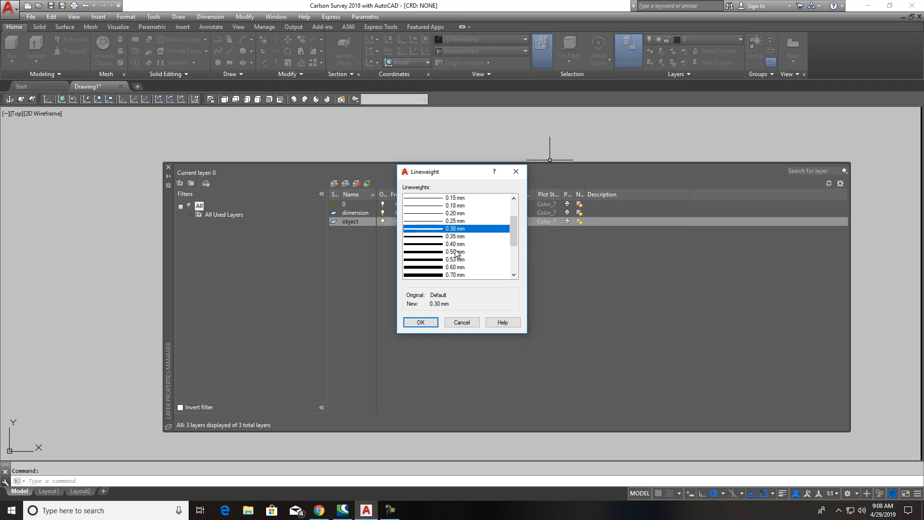
{"action": "left_click", "coordinate": [422, 322]}
- Create a layer named "center lines" with the color red and the Default lineweight
{"action": "left_click", "coordinate": [334, 183]}
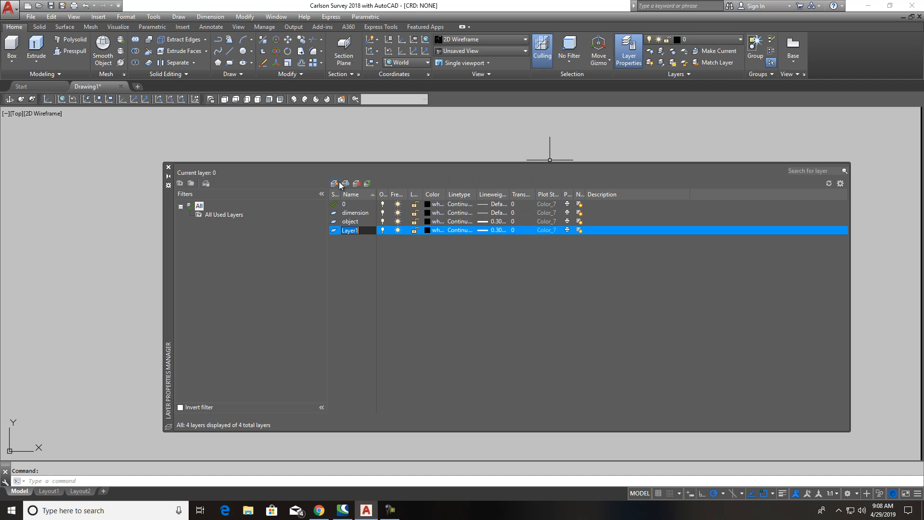
{"action": "type", "text": "center"}
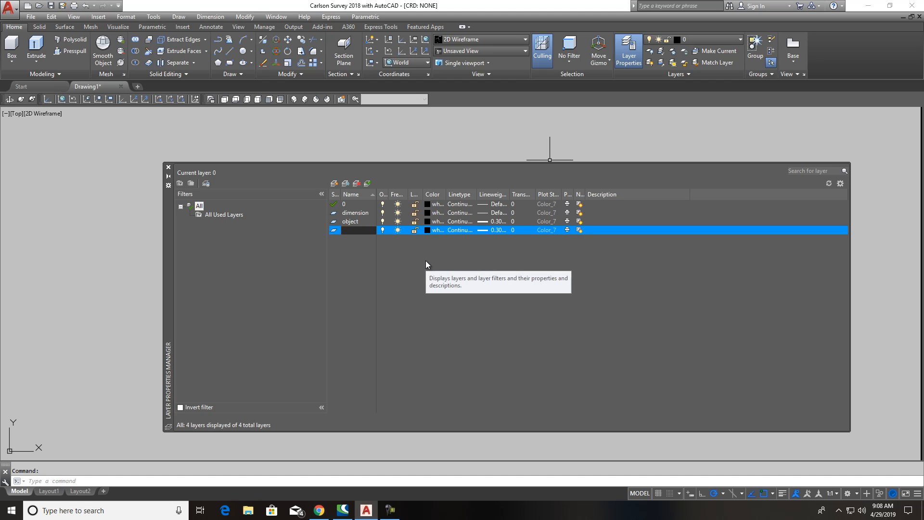
{"action": "type", "text": " lines"}
{"action": "left_click", "coordinate": [426, 230]}
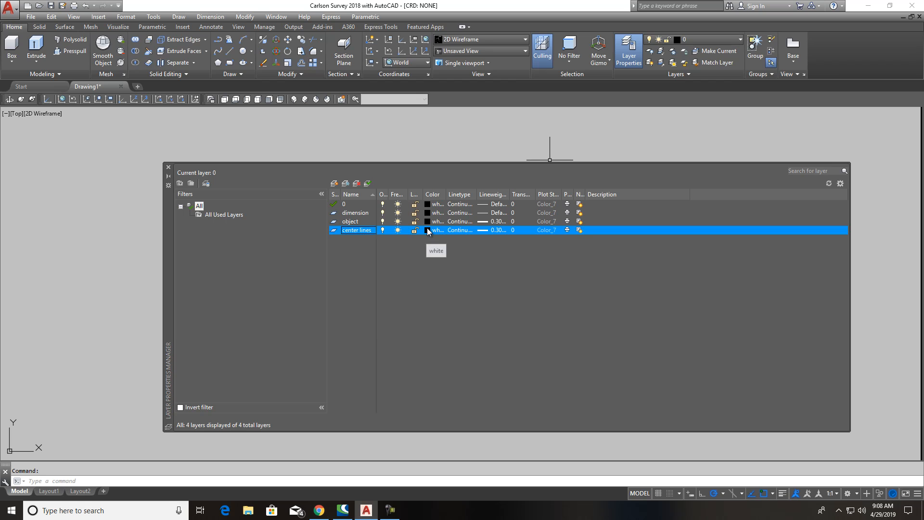
{"action": "left_click", "coordinate": [388, 276]}
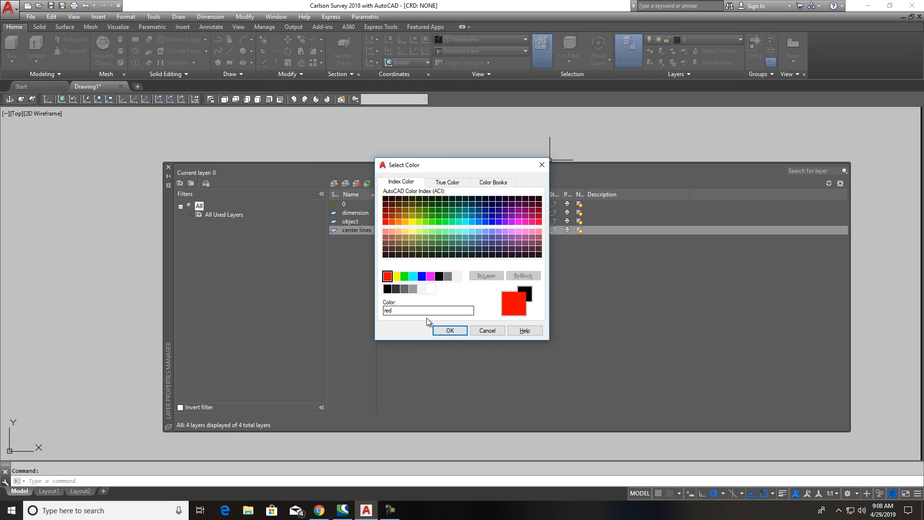
{"action": "left_click", "coordinate": [448, 331]}
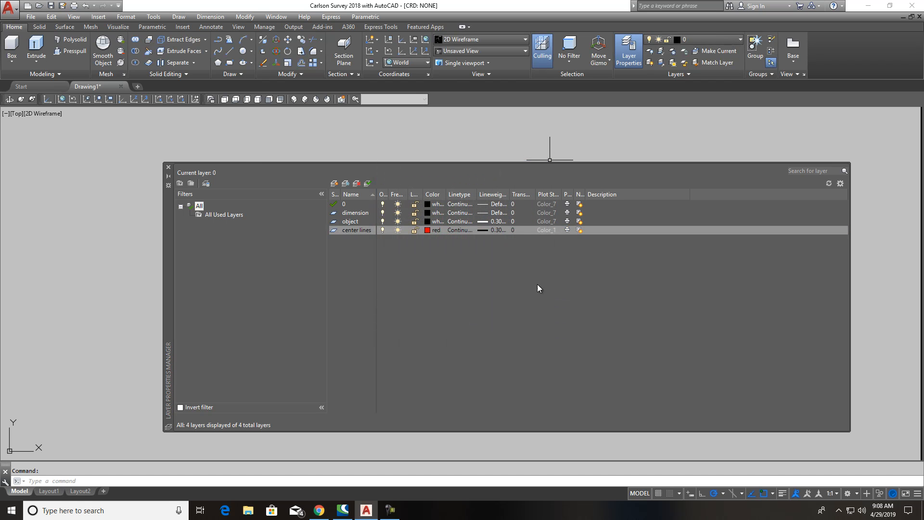
{"action": "left_click", "coordinate": [501, 230]}
{"action": "left_click", "coordinate": [459, 200]}
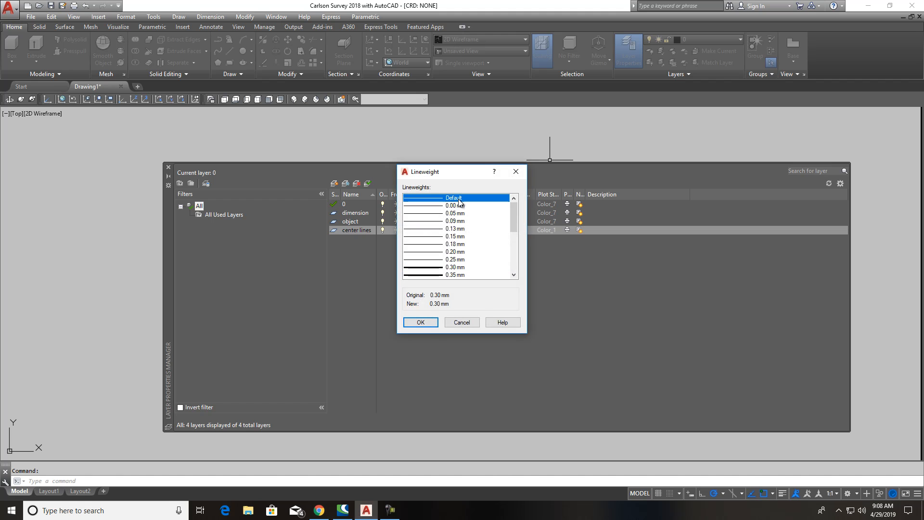
{"action": "left_click", "coordinate": [421, 322]}
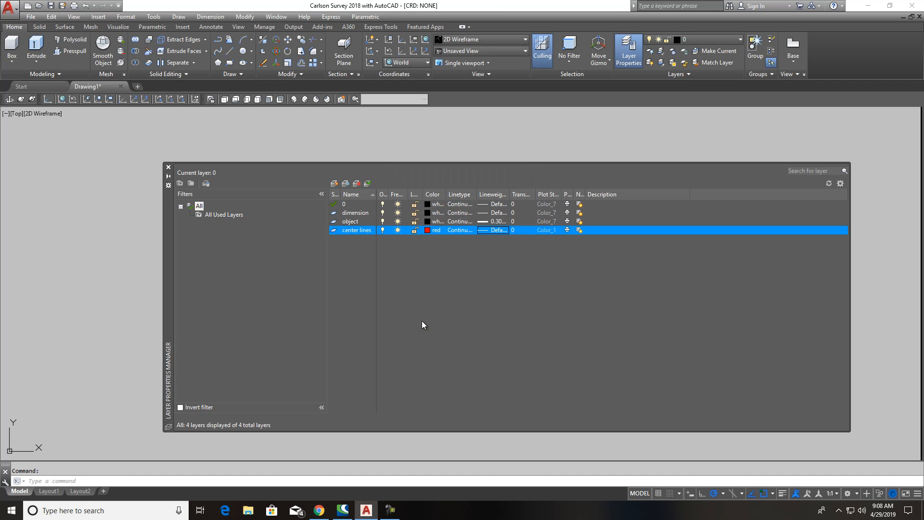
- Make the object layer current and close the layer manager
{"action": "left_click", "coordinate": [351, 222]}
{"action": "left_click", "coordinate": [368, 183]}
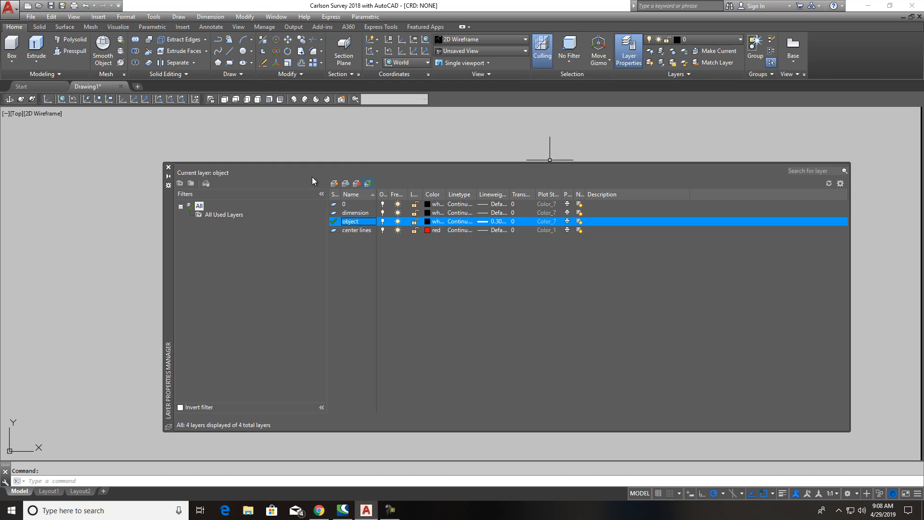
{"action": "left_click", "coordinate": [168, 167]}
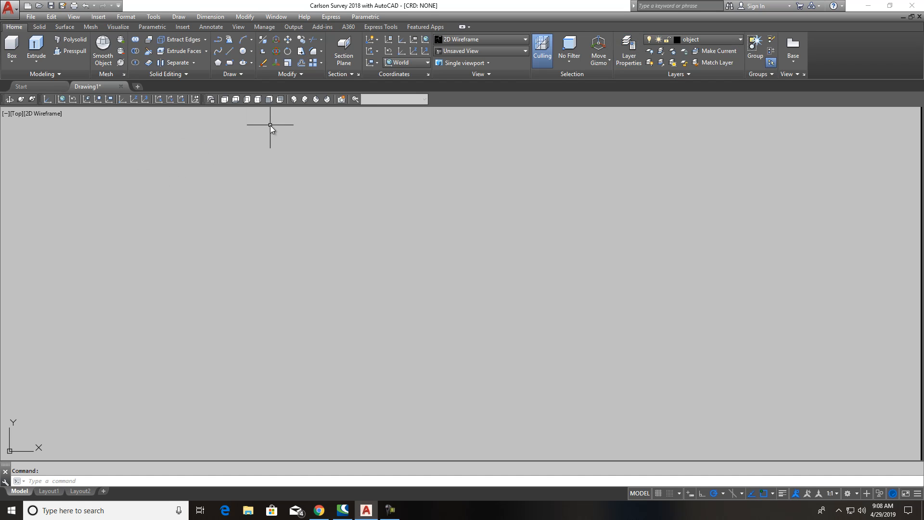
- Switch to the SE Isometric view and draw a rectangle from 0,0 to 16,12
{"action": "left_click", "coordinate": [305, 99]}
{"action": "middle_click_drag", "start_coordinate": [358, 310], "coordinate": [262, 322]}
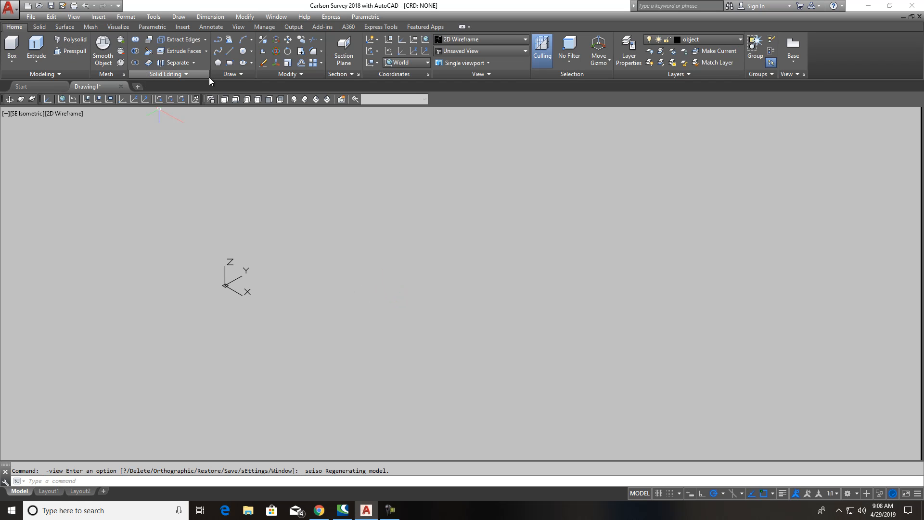
{"action": "left_click", "coordinate": [230, 64]}
{"action": "type", "text": "0,0"}
{"action": "key", "text": "Return"}
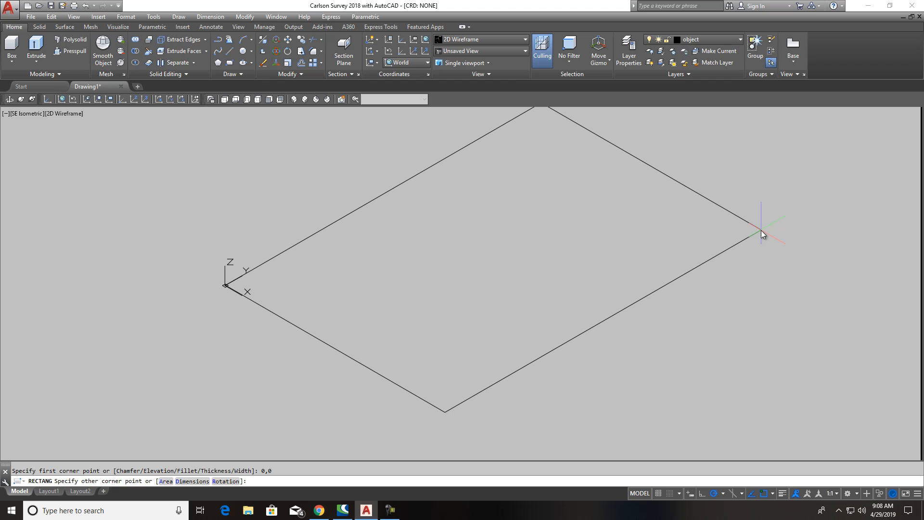
{"action": "type", "text": "16,12"}
{"action": "key", "text": "Return"}
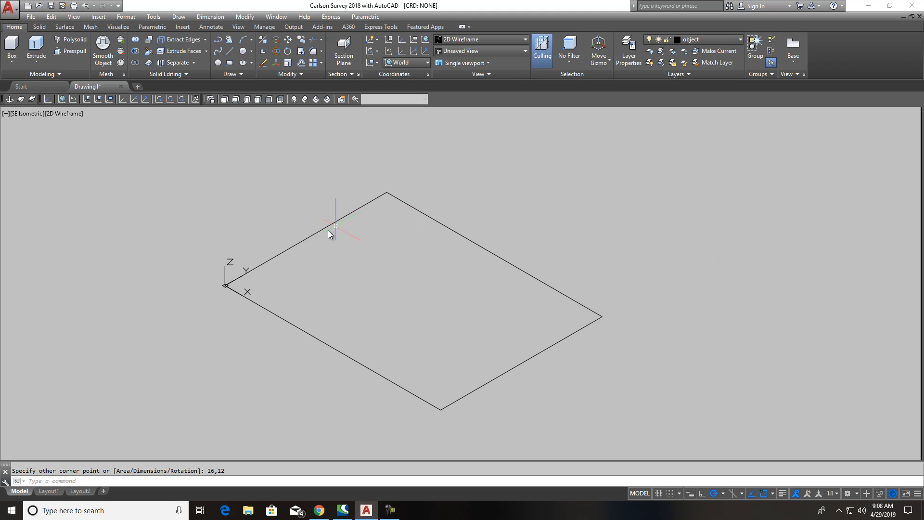
{"action": "key", "text": "Escape"}
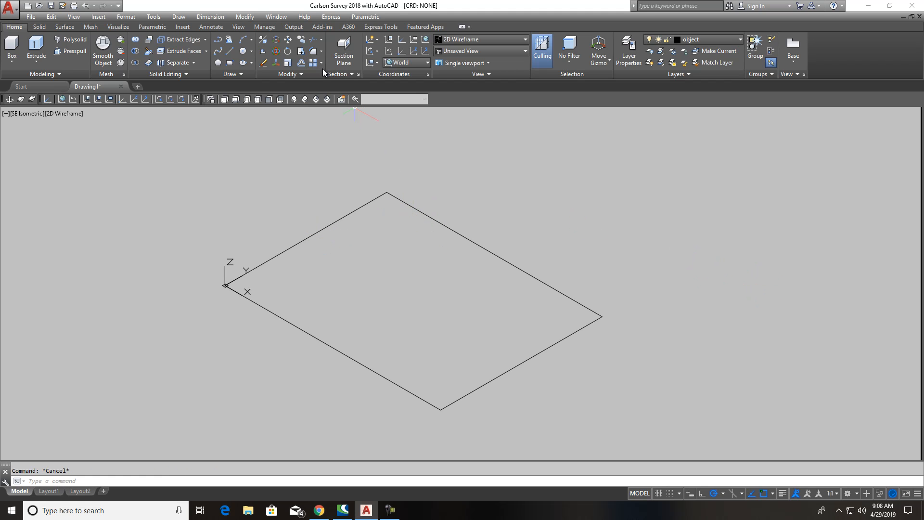
- Set the fillet radius to 4 and fillet the rectangle's back corner at 0,12
{"action": "left_click", "coordinate": [304, 74]}
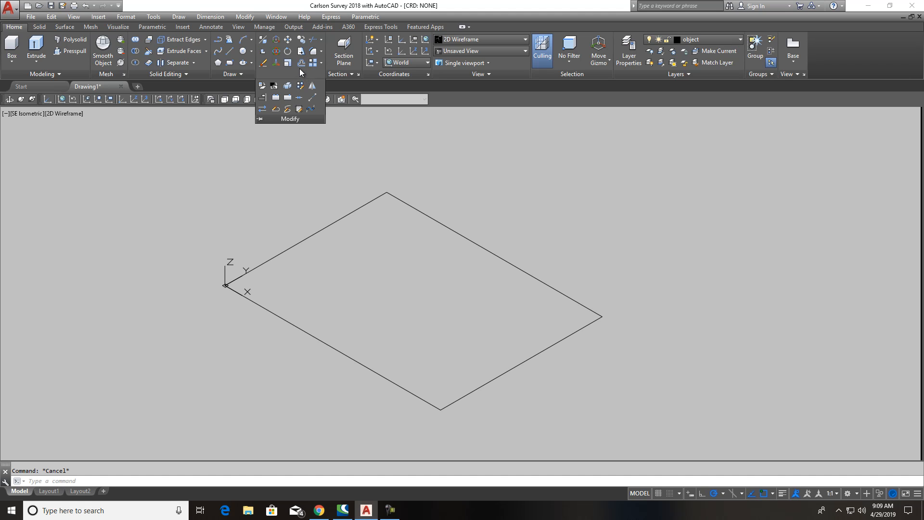
{"action": "left_click", "coordinate": [313, 52]}
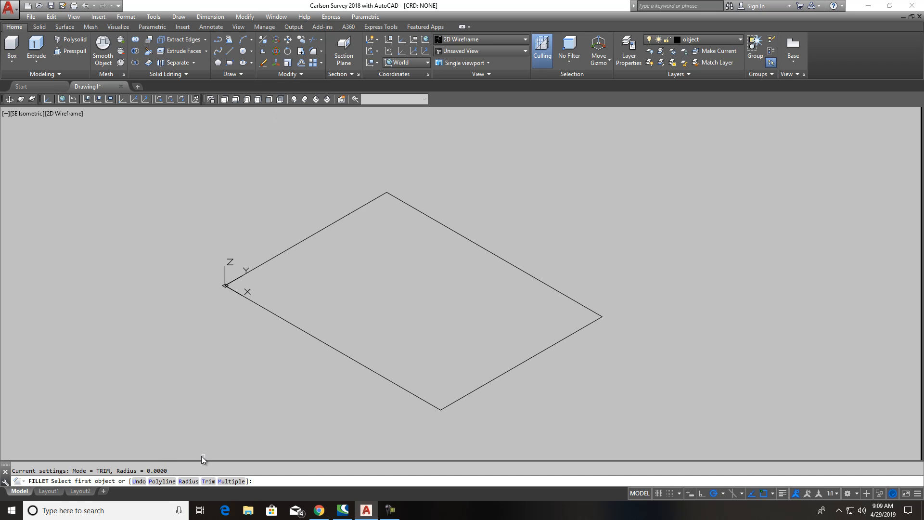
{"action": "left_click", "coordinate": [189, 481]}
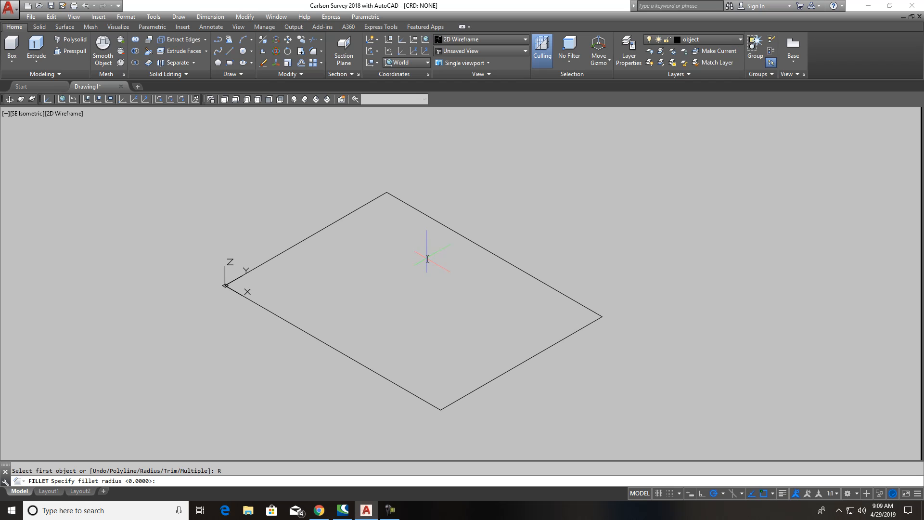
{"action": "type", "text": "4"}
{"action": "key", "text": "Return"}
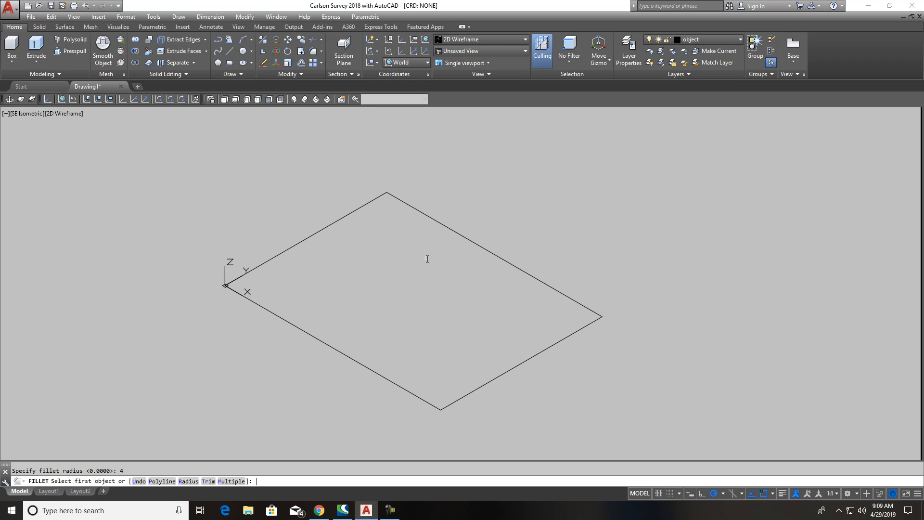
{"action": "left_click", "coordinate": [377, 199]}
{"action": "left_click", "coordinate": [413, 208]}
- Fillet the remaining three corners of the rectangle with the same radius of 4
{"action": "key", "text": "Return"}
{"action": "left_click", "coordinate": [584, 308]}
{"action": "left_click", "coordinate": [585, 325]}
{"action": "key", "text": "Return"}
{"action": "left_click", "coordinate": [478, 386]}
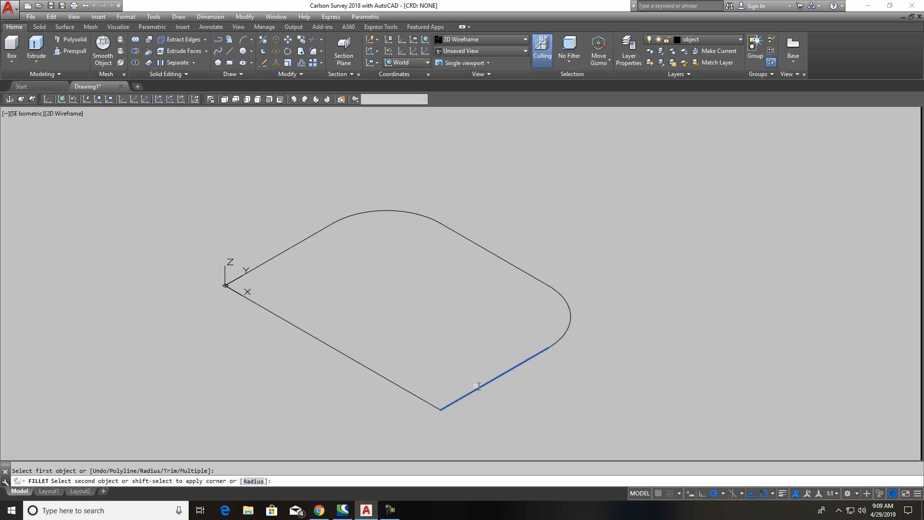
{"action": "left_click", "coordinate": [421, 398]}
{"action": "key", "text": "Return"}
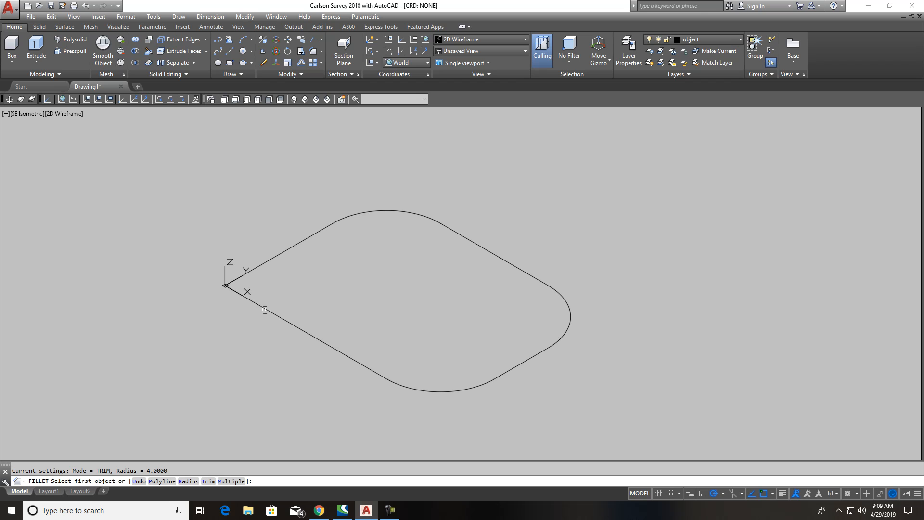
{"action": "left_click", "coordinate": [272, 307]}
{"action": "left_click", "coordinate": [276, 259]}
{"action": "key", "text": "Escape"}
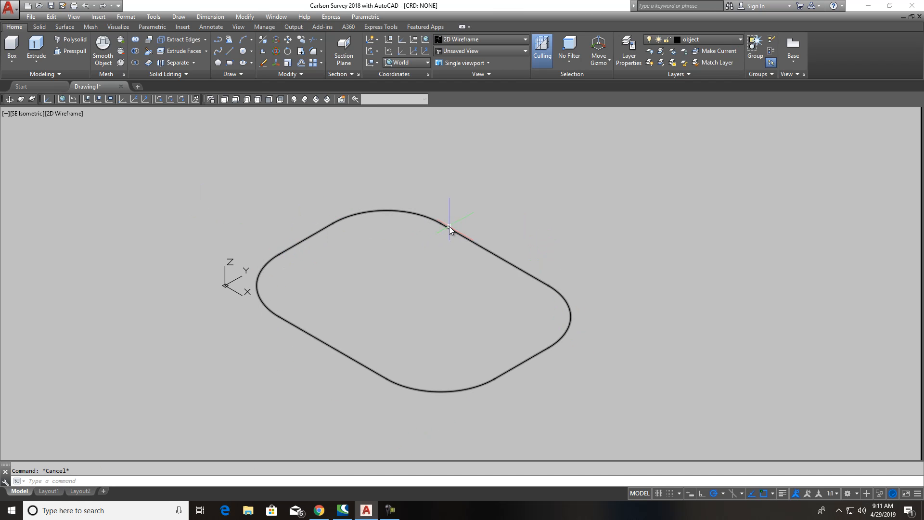
- Offset the rounded rectangle inward by a distance of 2
{"action": "scroll", "coordinate": [448, 241], "scroll_direction": "down", "scroll_amount": 4}
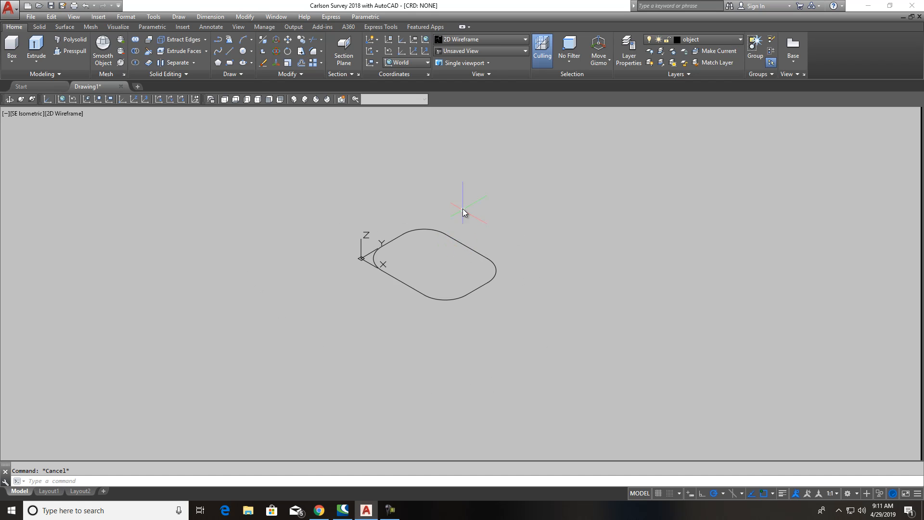
{"action": "middle_click_drag", "start_coordinate": [478, 264], "coordinate": [421, 261]}
{"action": "scroll", "coordinate": [362, 236], "scroll_direction": "up", "scroll_amount": 3}
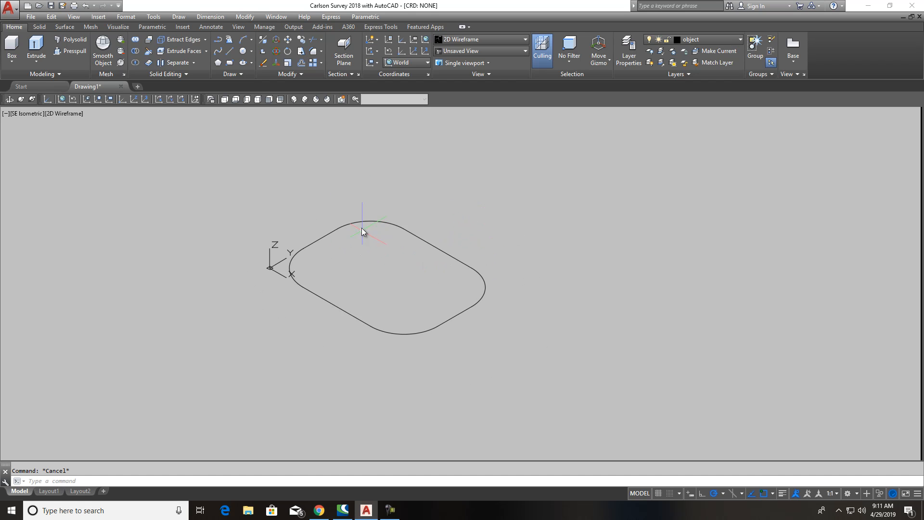
{"action": "left_click", "coordinate": [300, 65]}
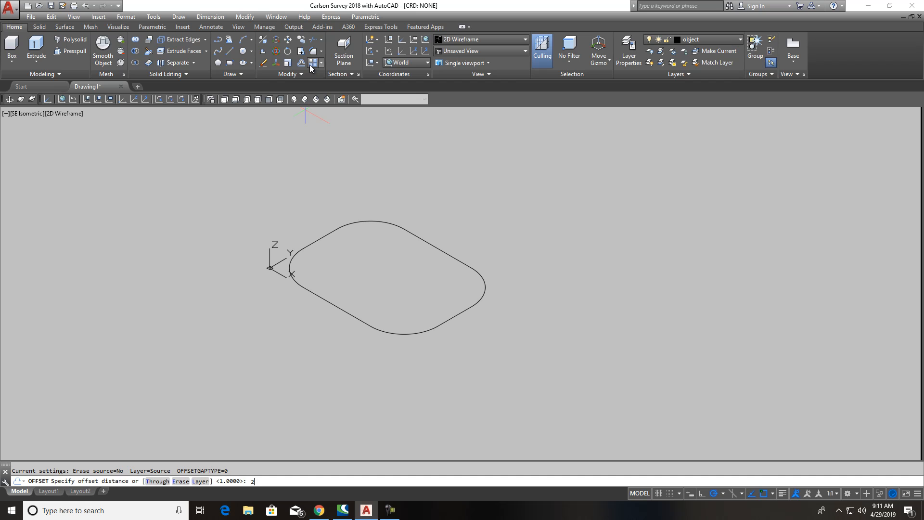
{"action": "type", "text": "2"}
{"action": "key", "text": "Return"}
{"action": "left_click", "coordinate": [426, 239]}
{"action": "left_click", "coordinate": [414, 276]}
{"action": "key", "text": "Escape"}
- Move the smaller offset outline out of the larger rounded rectangle to a clear spot in front of it
{"action": "left_click", "coordinate": [439, 273]}
{"action": "middle_click_drag", "start_coordinate": [440, 273], "coordinate": [334, 229]}
{"action": "left_click", "coordinate": [288, 43]}
{"action": "left_click", "coordinate": [300, 248]}
{"action": "left_click", "coordinate": [441, 340]}
{"action": "key", "text": "Escape"}
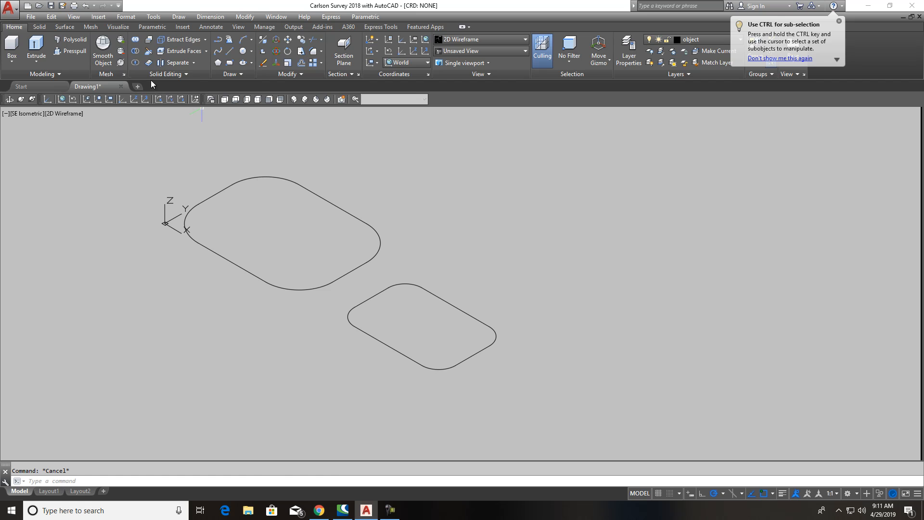
- Extrude the larger rounded rectangle to a height of 0.6
{"action": "left_click", "coordinate": [36, 49]}
{"action": "left_click", "coordinate": [251, 177]}
{"action": "right_click", "coordinate": [250, 178]}
{"action": "left_click", "coordinate": [272, 183]}
{"action": "type", "text": ".6"}
{"action": "key", "text": "Return"}
{"action": "key", "text": "Escape"}
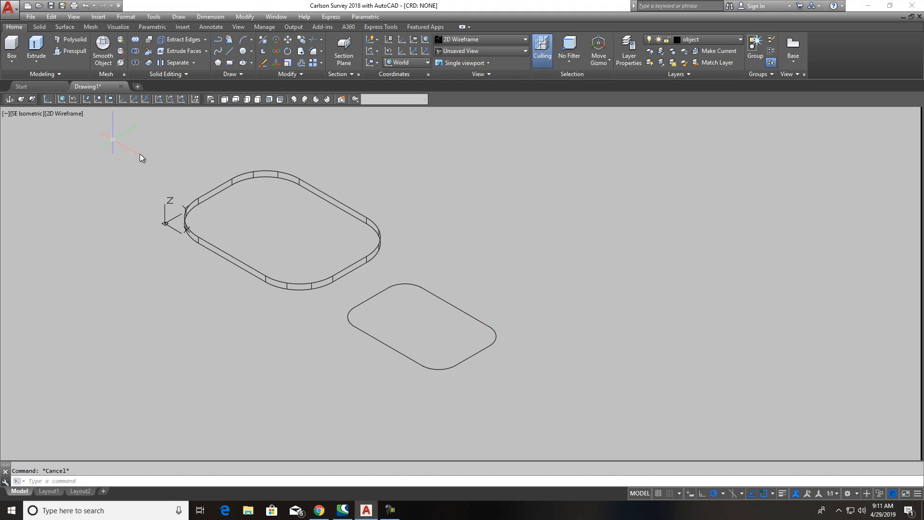
- Extrude the smaller rounded rectangle upward into a solid with a taper angle of 10 degrees
{"action": "left_click", "coordinate": [35, 61]}
{"action": "left_click", "coordinate": [49, 80]}
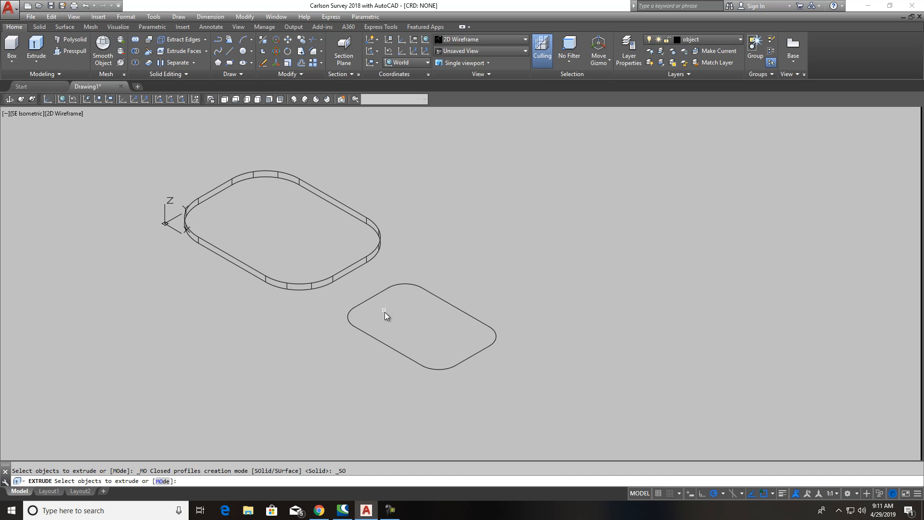
{"action": "left_click", "coordinate": [379, 294]}
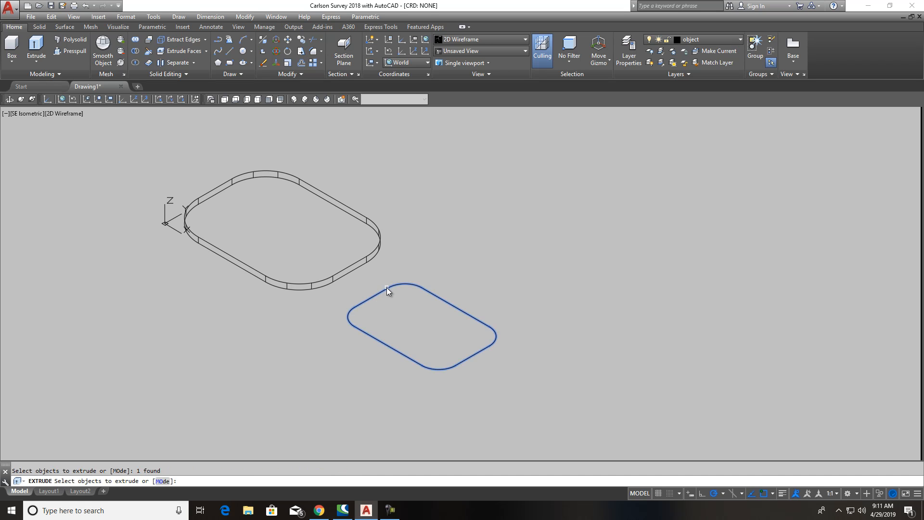
{"action": "right_click", "coordinate": [388, 289]}
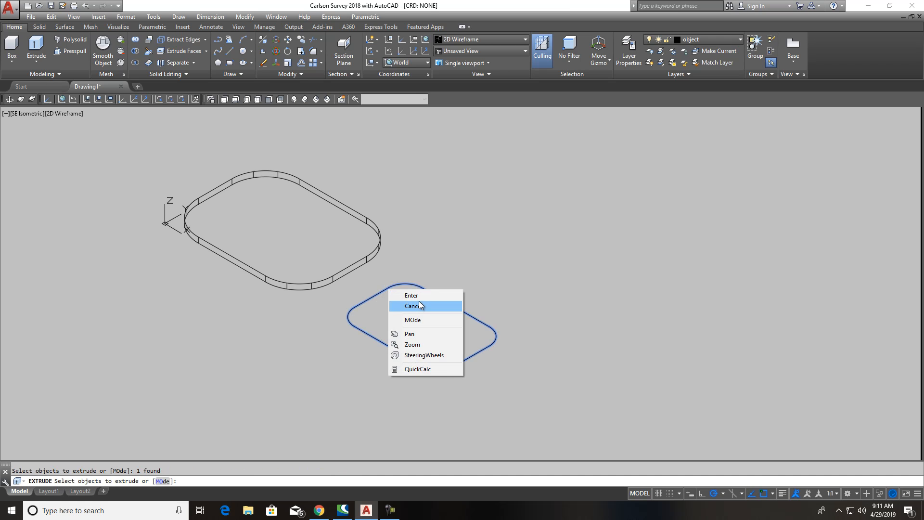
{"action": "left_click", "coordinate": [416, 295]}
{"action": "right_click", "coordinate": [417, 291]}
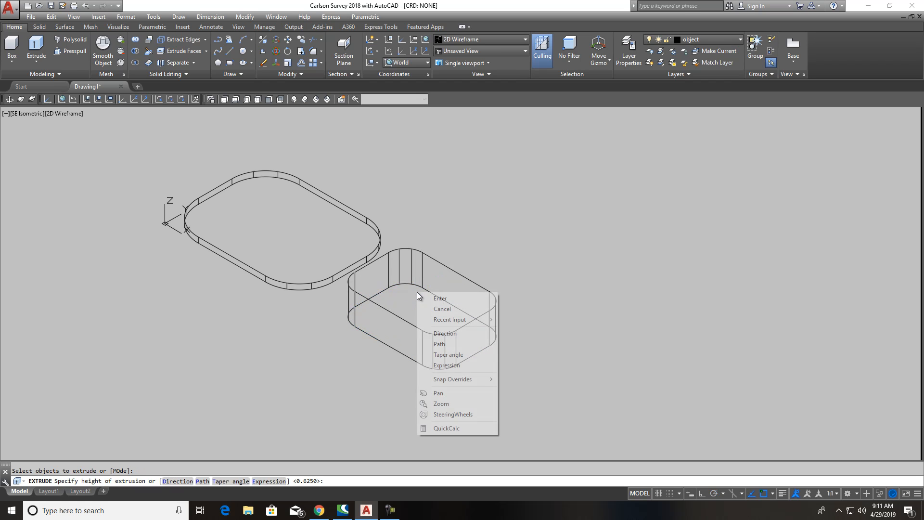
{"action": "left_click", "coordinate": [456, 355]}
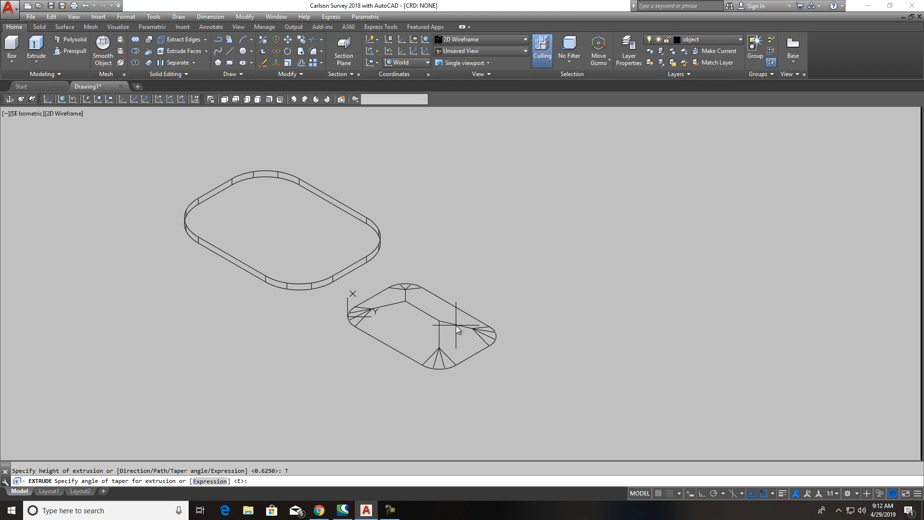
{"action": "right_click", "coordinate": [413, 196]}
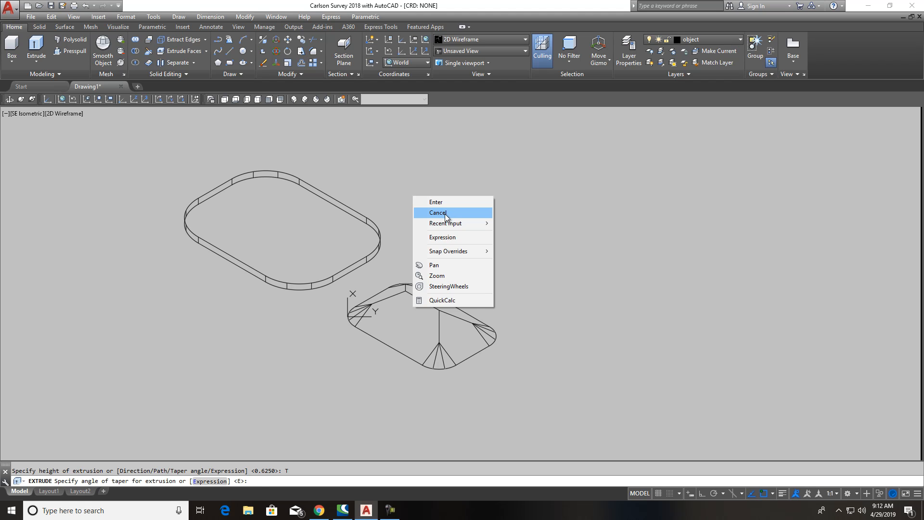
{"action": "left_click", "coordinate": [258, 484]}
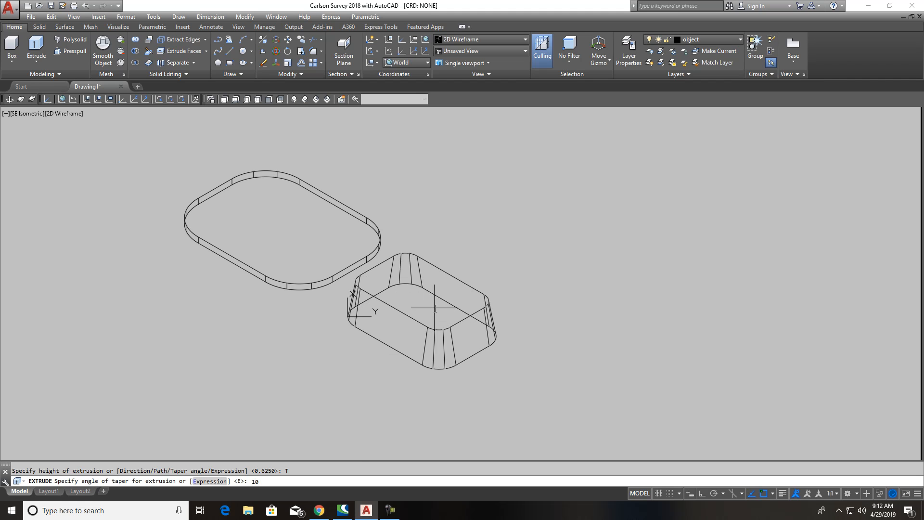
{"action": "type", "text": "10"}
{"action": "key", "text": "Return"}
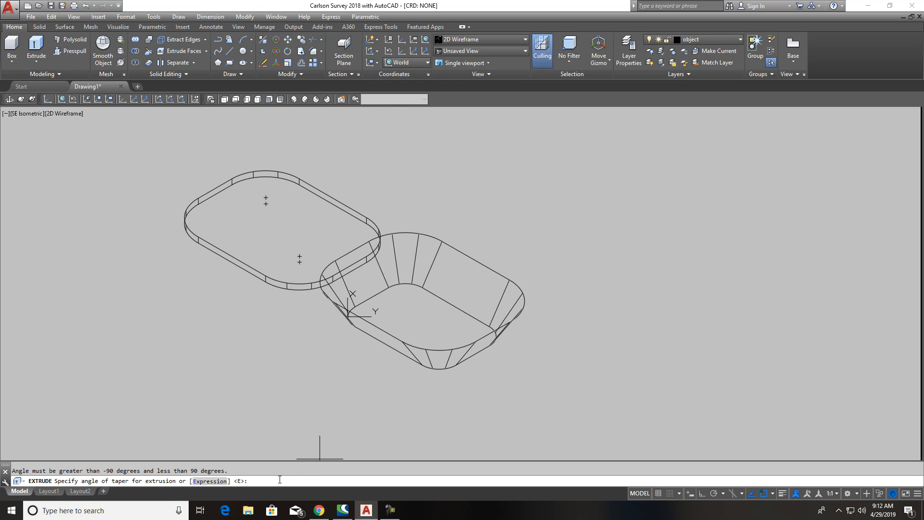
{"action": "key", "text": "Return"}
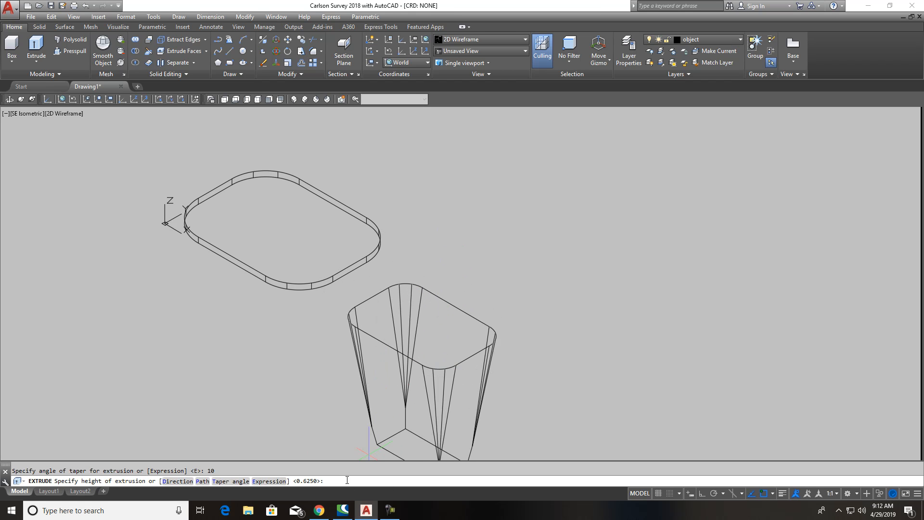
{"action": "key", "text": "Return"}
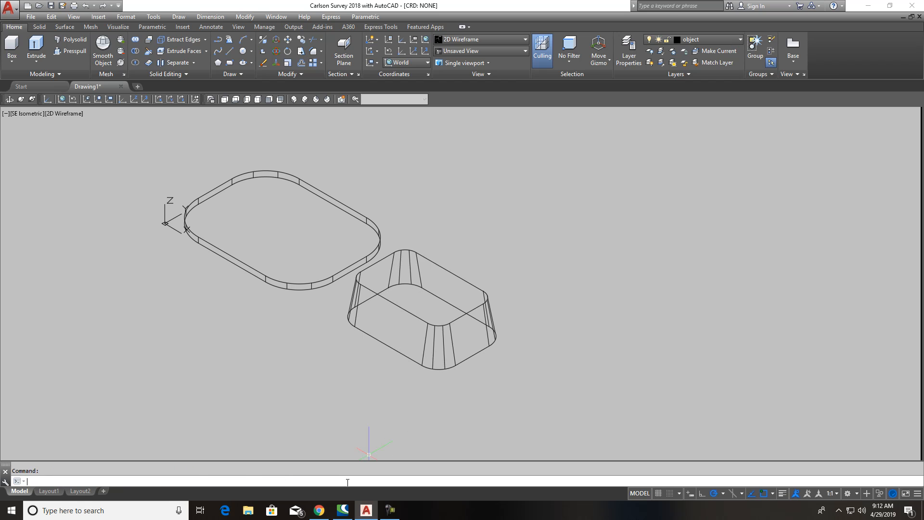
{"action": "key", "text": "Return"}
{"action": "key", "text": "Escape"}
- Inspect both solids in the Conceptual visual style from different angles and return the display to 2D Wireframe
{"action": "left_click", "coordinate": [465, 42]}
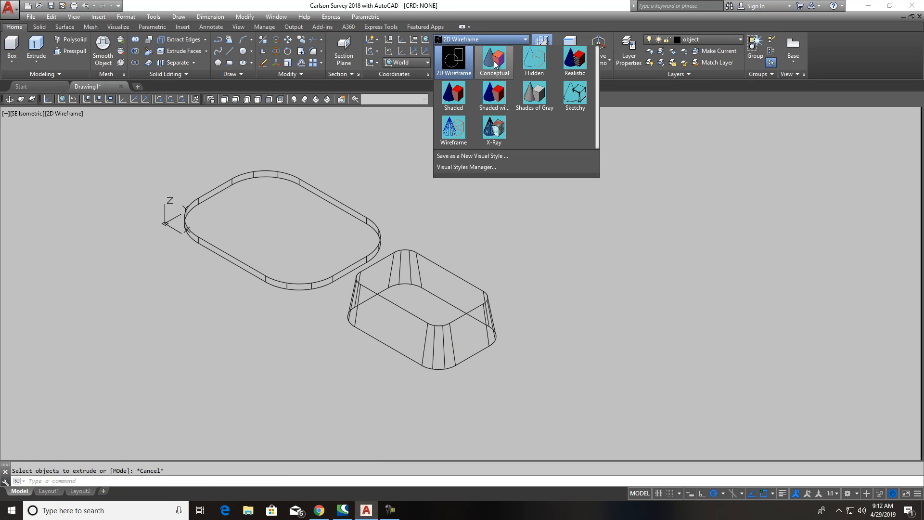
{"action": "left_click", "coordinate": [495, 66]}
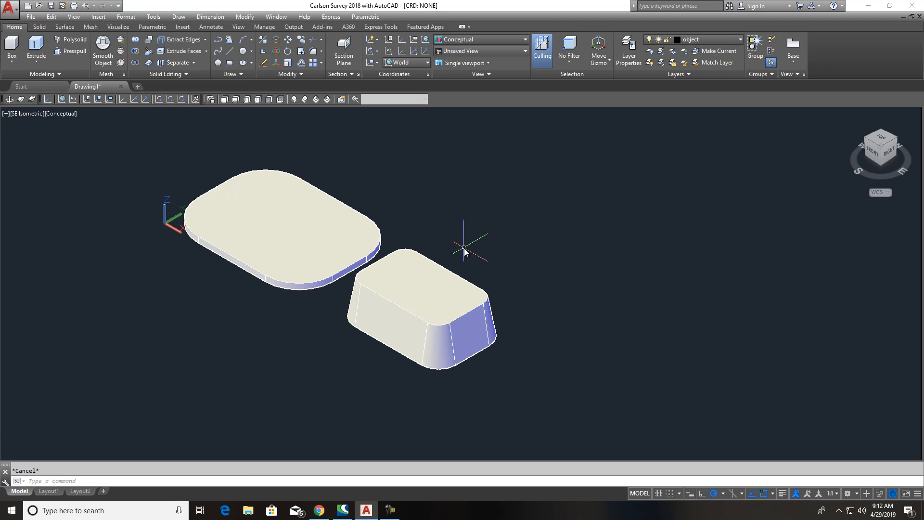
{"action": "left_click", "coordinate": [874, 153]}
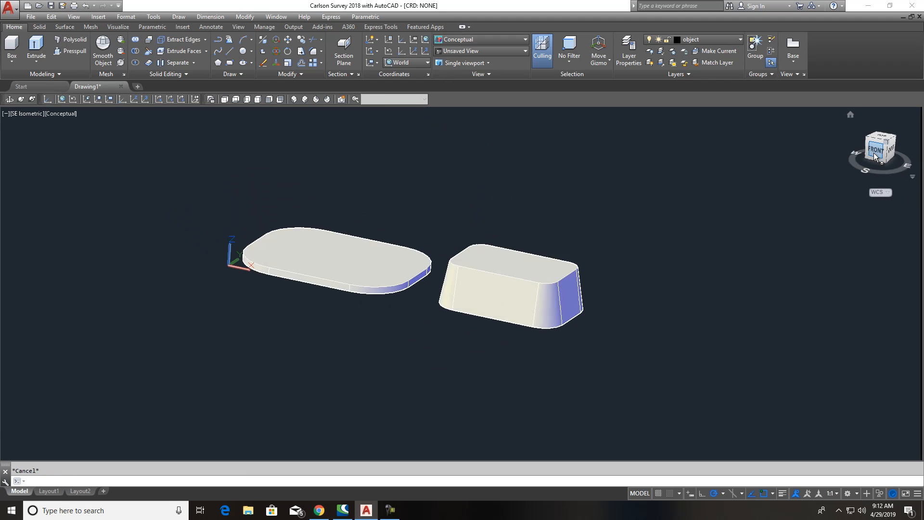
{"action": "left_click_drag", "start_coordinate": [862, 143], "coordinate": [803, 208]}
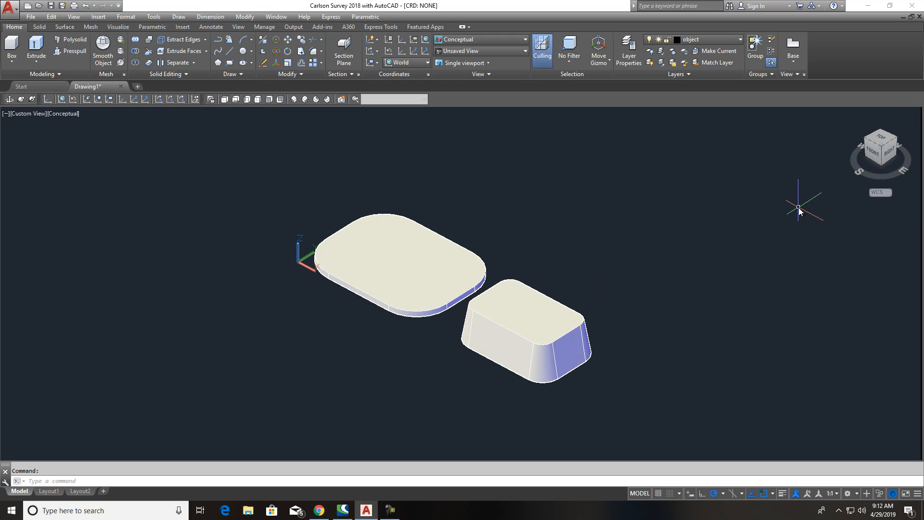
{"action": "key", "text": "Escape"}
{"action": "scroll", "coordinate": [349, 256], "scroll_direction": "down", "scroll_amount": 2}
{"action": "scroll", "coordinate": [366, 274], "scroll_direction": "up", "scroll_amount": 5}
{"action": "middle_click_drag", "start_coordinate": [346, 277], "coordinate": [291, 291]}
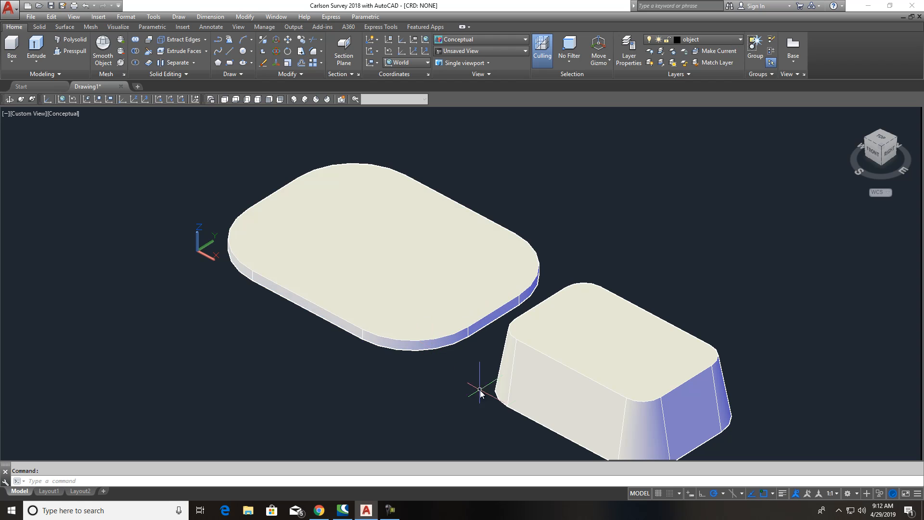
{"action": "left_click", "coordinate": [503, 38]}
{"action": "left_click", "coordinate": [465, 60]}
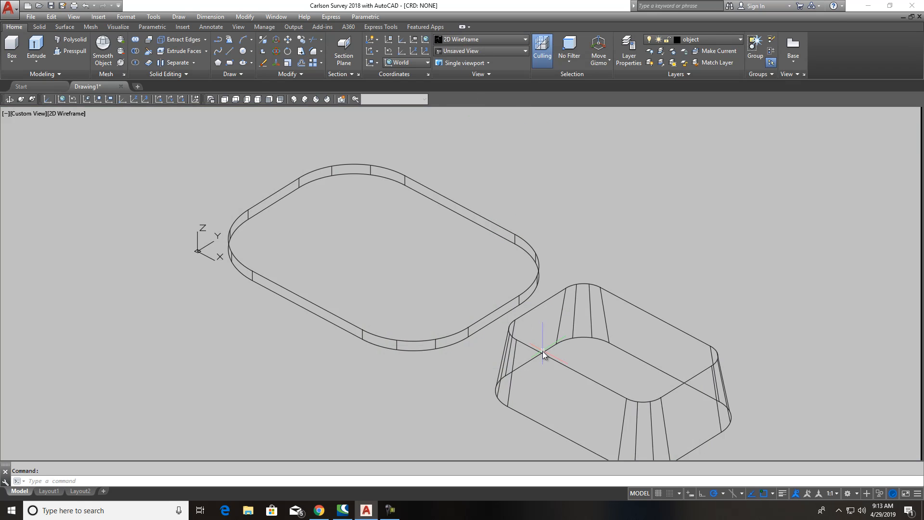
- Move the tapered solid with 3D Move onto the base plate, matching the centres of their rounded corners
{"action": "left_click", "coordinate": [288, 40]}
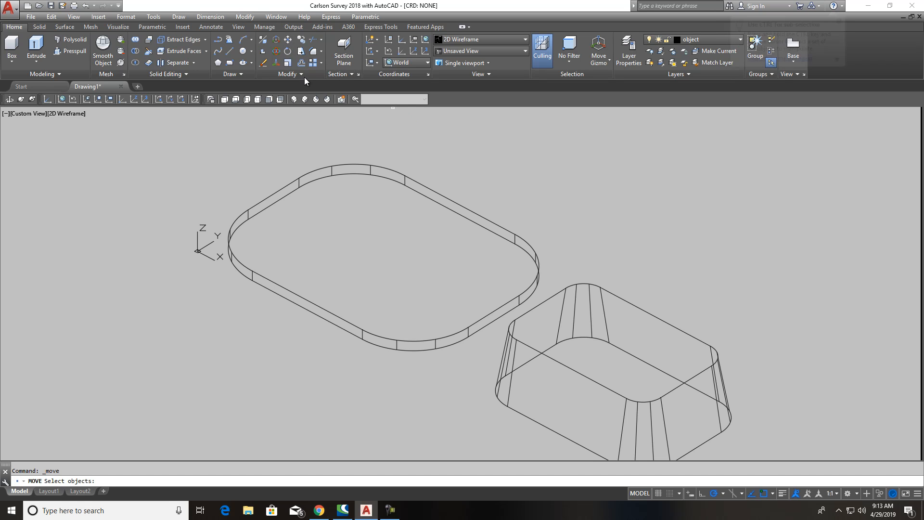
{"action": "left_click", "coordinate": [276, 41]}
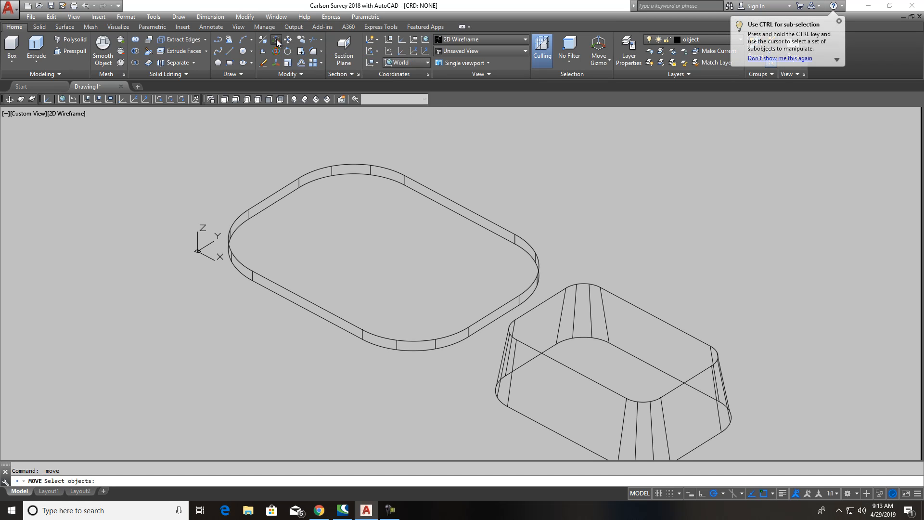
{"action": "left_click", "coordinate": [518, 342]}
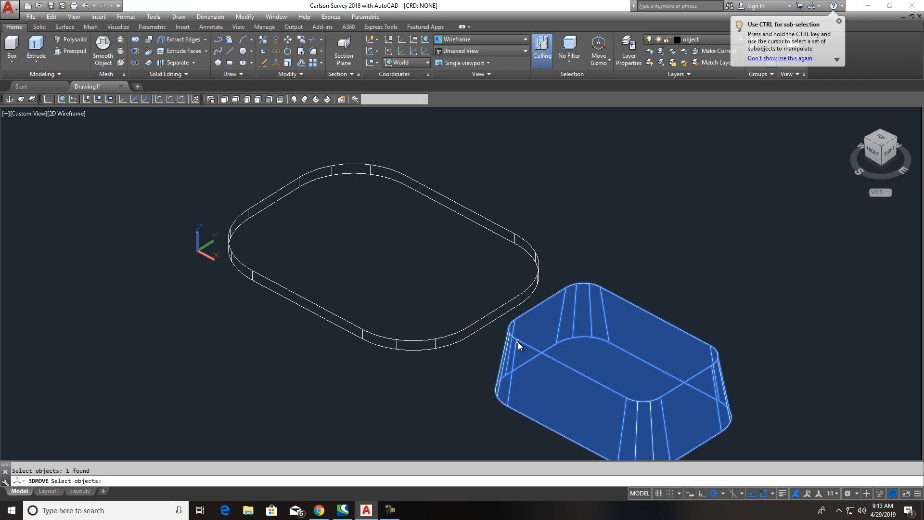
{"action": "key", "text": "Return"}
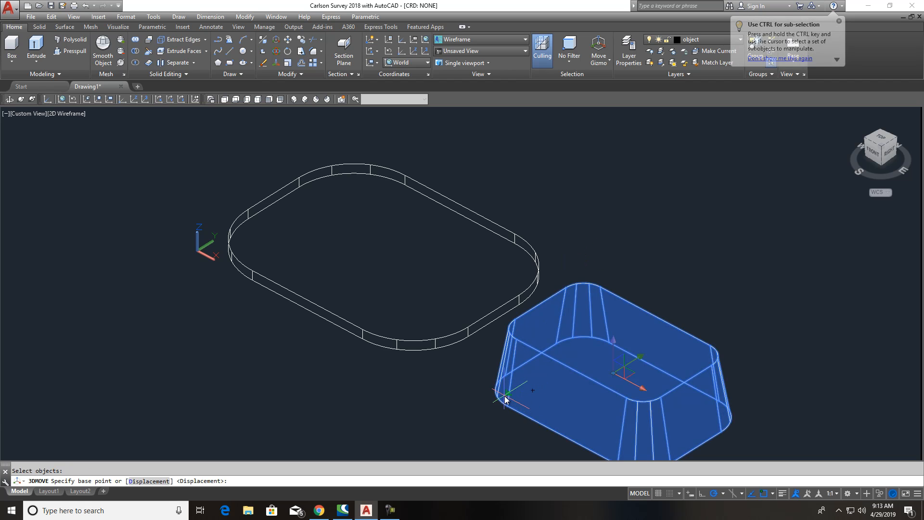
{"action": "left_click", "coordinate": [533, 391]}
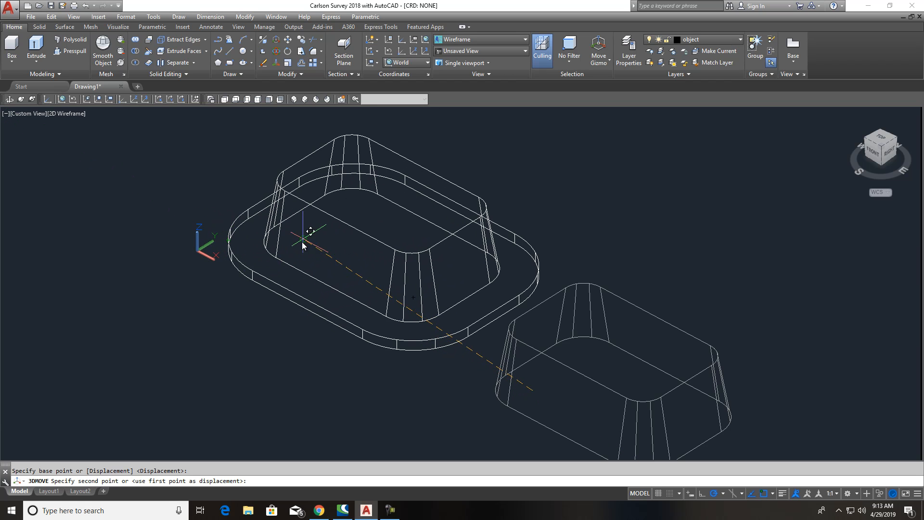
{"action": "left_click", "coordinate": [306, 241]}
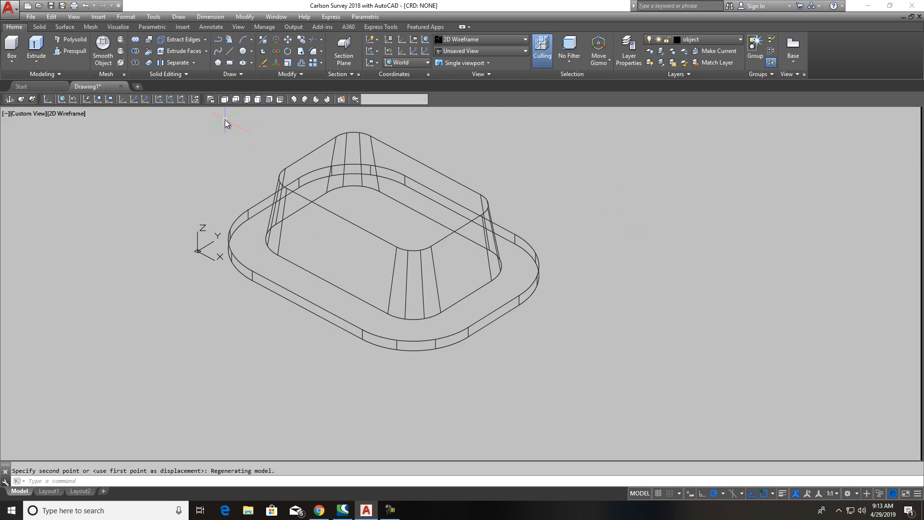
- Check the tapered solid's alignment on the base plate from the top and return to the SE isometric view
{"action": "left_click", "coordinate": [225, 100]}
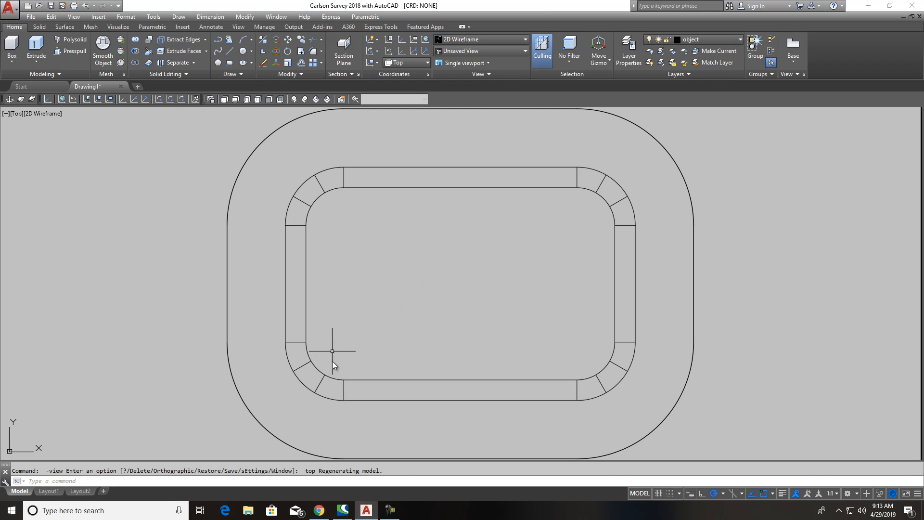
{"action": "left_click", "coordinate": [305, 100]}
{"action": "mouse_move", "coordinate": [681, 227]}
{"action": "middle_mouse_down"}
{"action": "mouse_move", "coordinate": [606, 224]}
{"action": "mouse_move", "coordinate": [610, 237]}
{"action": "middle_mouse_up"}
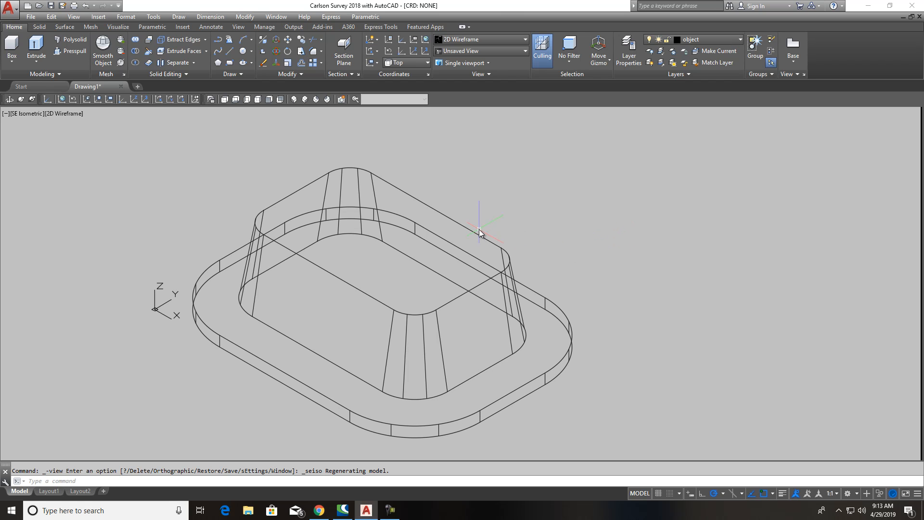
- Examine the upper edges and rounded corners of the tapered body on its base plate up close
{"action": "key", "text": "Escape"}
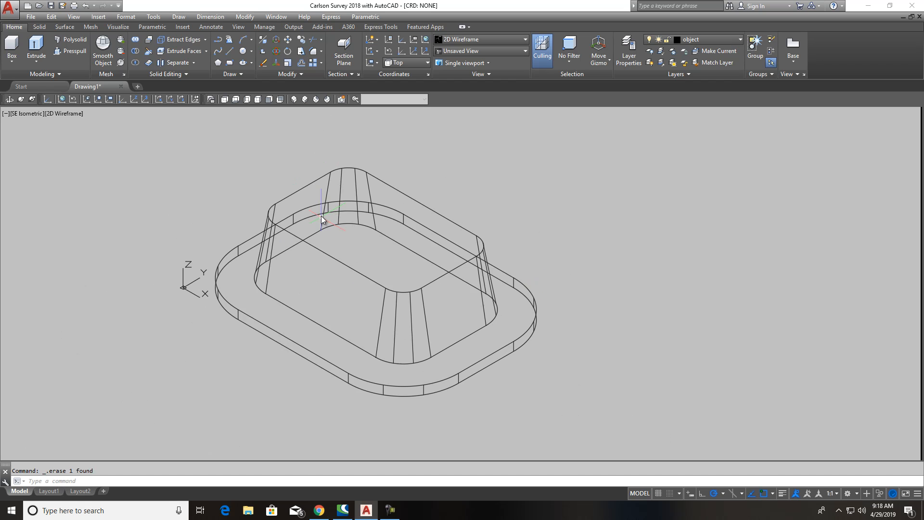
{"action": "scroll", "coordinate": [322, 215], "scroll_direction": "up", "scroll_amount": 2}
{"action": "scroll", "coordinate": [300, 199], "scroll_direction": "up", "scroll_amount": 2}
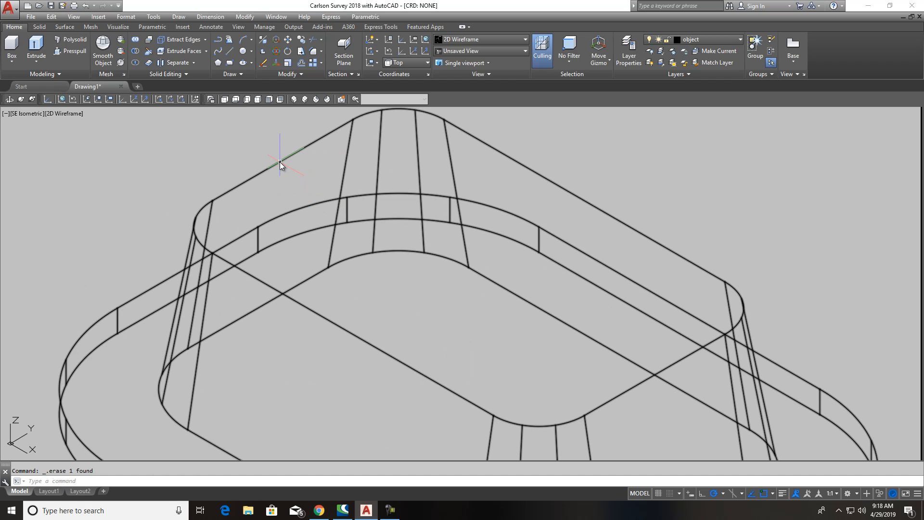
{"action": "scroll", "coordinate": [310, 204], "scroll_direction": "down", "scroll_amount": 2}
{"action": "scroll", "coordinate": [310, 204], "scroll_direction": "down", "scroll_amount": 3}
{"action": "middle_click_drag", "start_coordinate": [290, 166], "coordinate": [282, 190]}
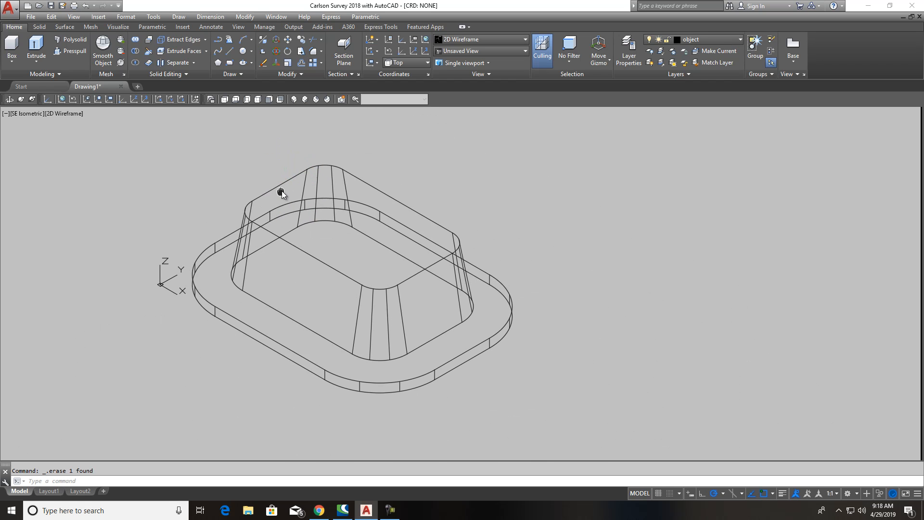
{"action": "scroll", "coordinate": [280, 188], "scroll_direction": "up", "scroll_amount": 2}
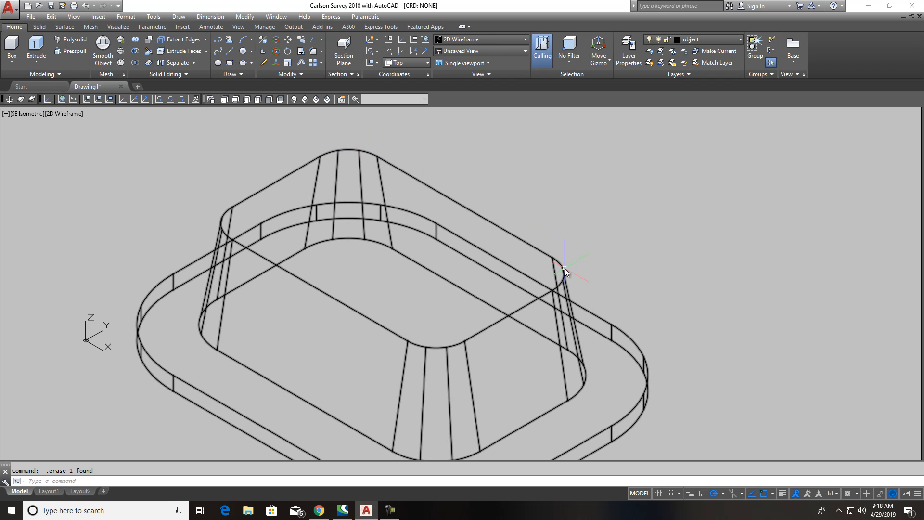
{"action": "scroll", "coordinate": [292, 229], "scroll_direction": "up", "scroll_amount": 1}
{"action": "scroll", "coordinate": [291, 227], "scroll_direction": "up", "scroll_amount": 2}
{"action": "scroll", "coordinate": [231, 170], "scroll_direction": "down", "scroll_amount": 2}
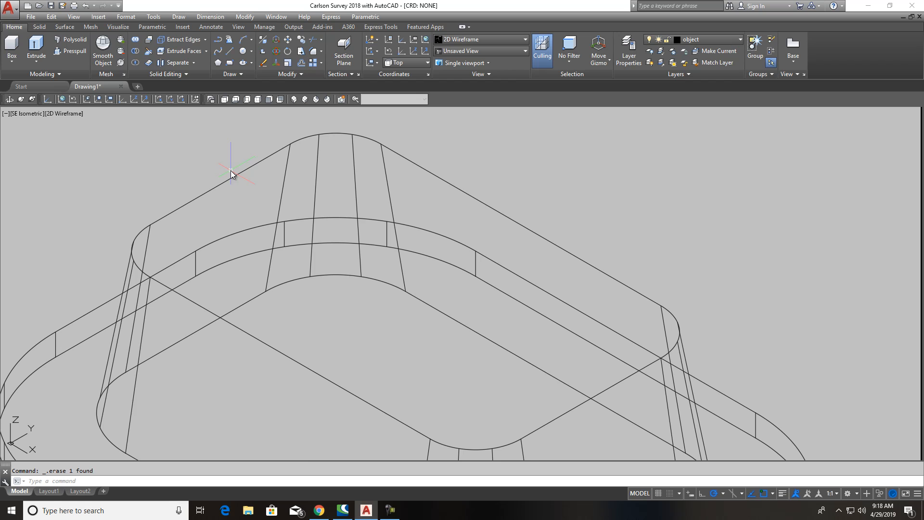
{"action": "scroll", "coordinate": [279, 143], "scroll_direction": "down", "scroll_amount": 1}
- Copy the complete part, base plate and tapered body together, to a clear spot beside the original
{"action": "type", "text": "COPy"}
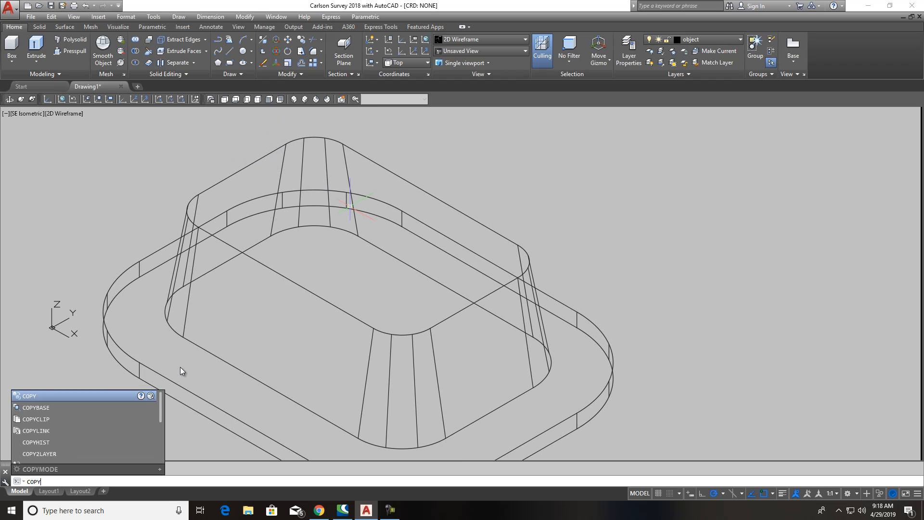
{"action": "left_click", "coordinate": [35, 397]}
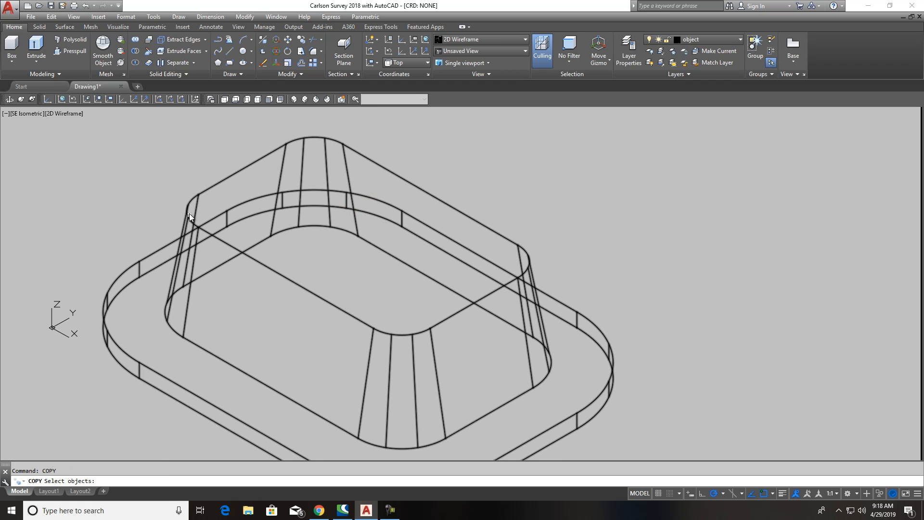
{"action": "left_click", "coordinate": [230, 177]}
{"action": "key", "text": "Return"}
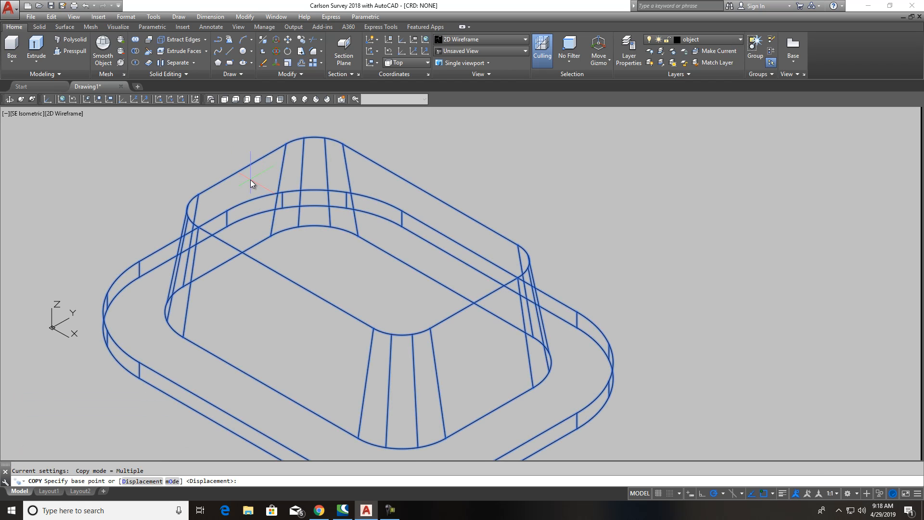
{"action": "scroll", "coordinate": [265, 226], "scroll_direction": "down", "scroll_amount": 2}
{"action": "scroll", "coordinate": [266, 226], "scroll_direction": "up", "scroll_amount": 2}
{"action": "scroll", "coordinate": [266, 225], "scroll_direction": "down", "scroll_amount": 2}
{"action": "left_click", "coordinate": [290, 233]}
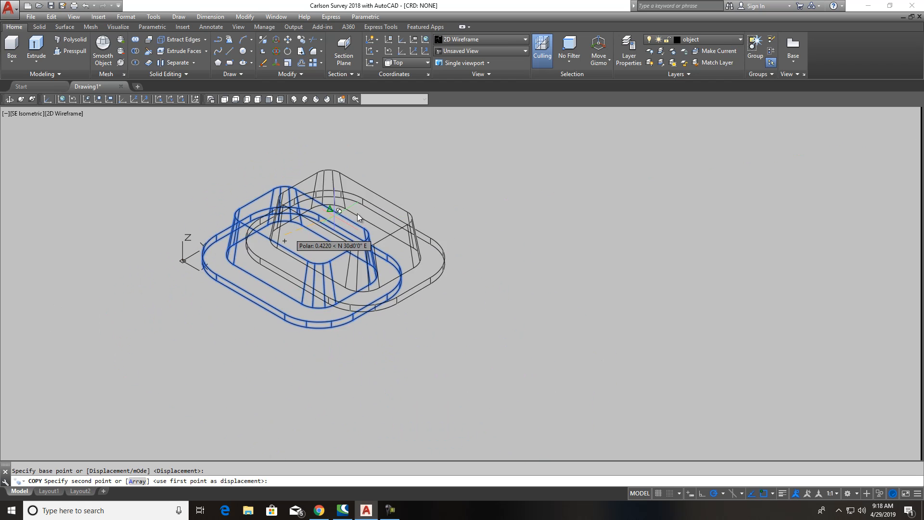
{"action": "left_click", "coordinate": [619, 246]}
{"action": "key", "text": "Escape"}
- Explode the copied part into its separate faces and surfaces
{"action": "scroll", "coordinate": [634, 264], "scroll_direction": "up", "scroll_amount": 2}
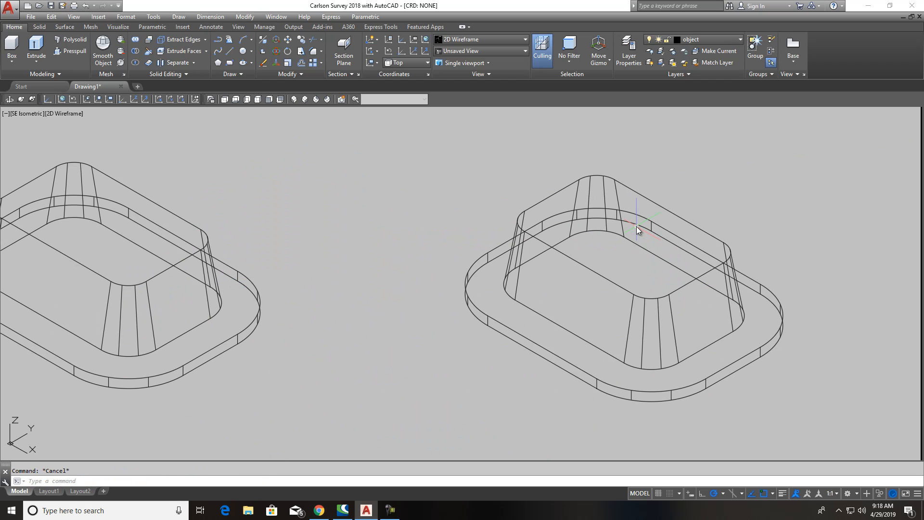
{"action": "scroll", "coordinate": [576, 227], "scroll_direction": "up", "scroll_amount": 3}
{"action": "left_click", "coordinate": [397, 230]}
{"action": "scroll", "coordinate": [506, 307], "scroll_direction": "down", "scroll_amount": 4}
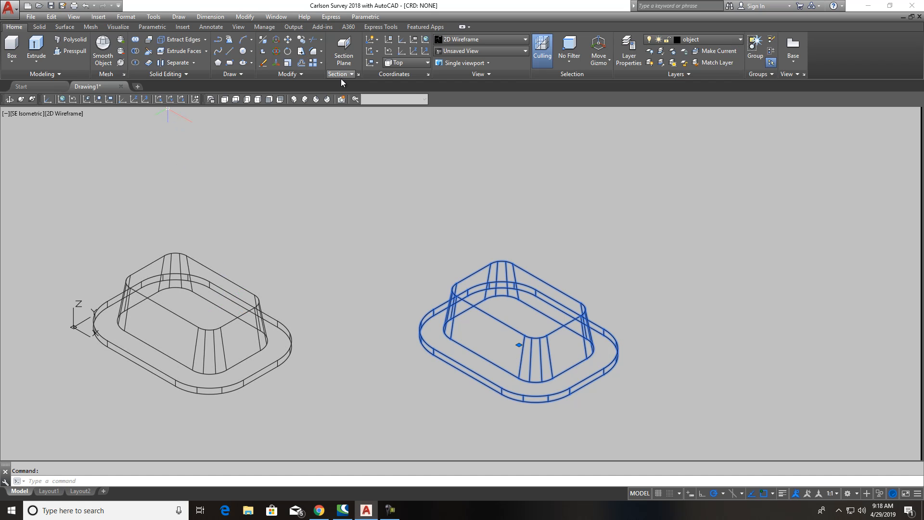
{"action": "left_click", "coordinate": [296, 73]}
{"action": "key", "text": "Escape"}
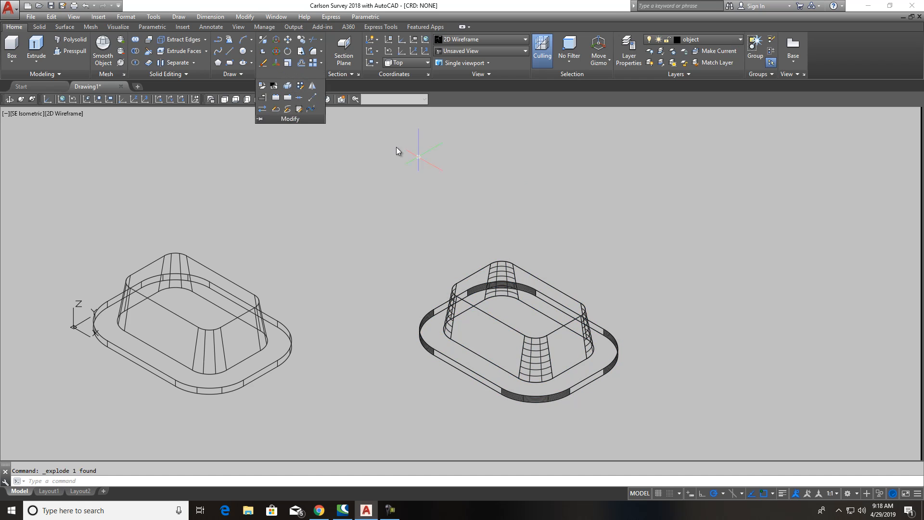
- Erase the near-side faces and the base plate surfaces around the front corners of the exploded copy
{"action": "left_click", "coordinate": [529, 271]}
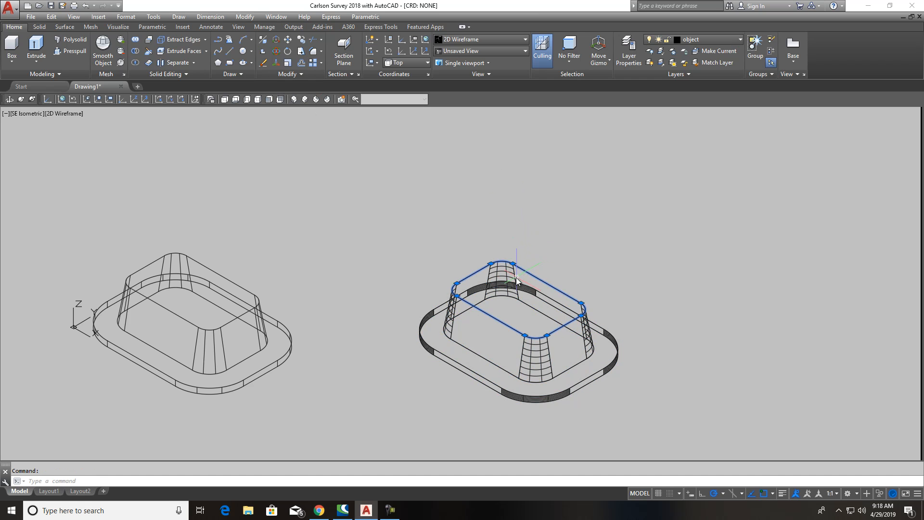
{"action": "scroll", "coordinate": [481, 289], "scroll_direction": "up", "scroll_amount": 3}
{"action": "key", "text": "Escape"}
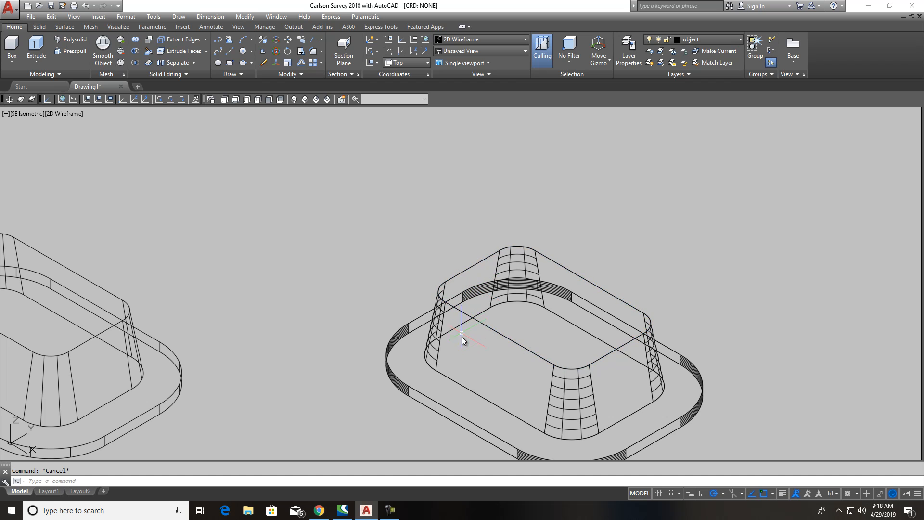
{"action": "middle_click_drag", "start_coordinate": [617, 437], "coordinate": [586, 330]}
{"action": "left_click", "coordinate": [676, 421]}
{"action": "left_click", "coordinate": [449, 307]}
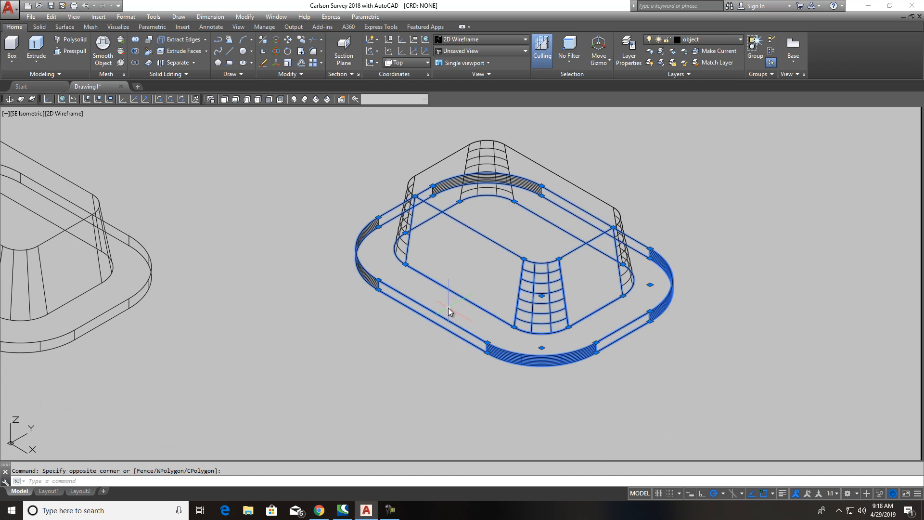
{"action": "key", "text": "Delete"}
- Erase the remaining side and base surfaces of the exploded copy, keeping only its rounded top outline
{"action": "left_click", "coordinate": [687, 325]}
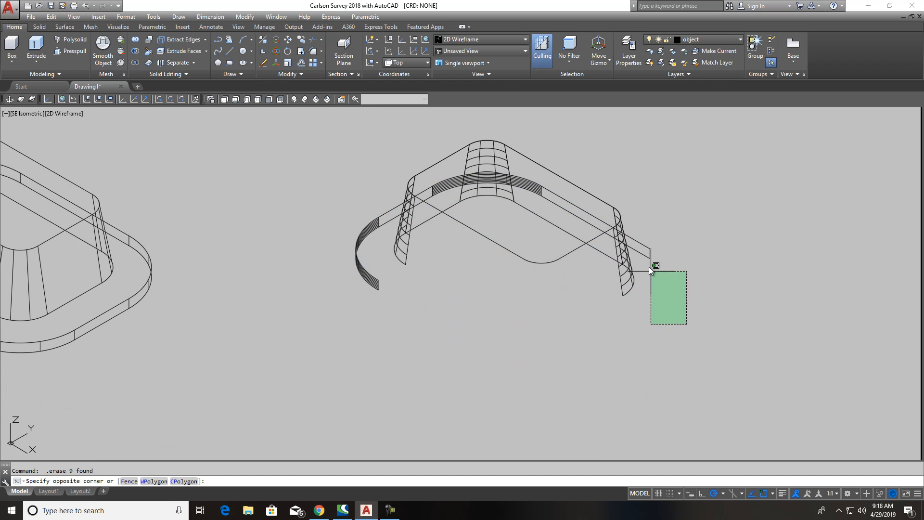
{"action": "left_click", "coordinate": [621, 249]}
{"action": "key", "text": "Delete"}
{"action": "left_click", "coordinate": [507, 217]}
{"action": "left_click", "coordinate": [486, 176]}
{"action": "key", "text": "Delete"}
{"action": "left_click", "coordinate": [487, 214]}
{"action": "left_click", "coordinate": [459, 171]}
{"action": "key", "text": "Delete"}
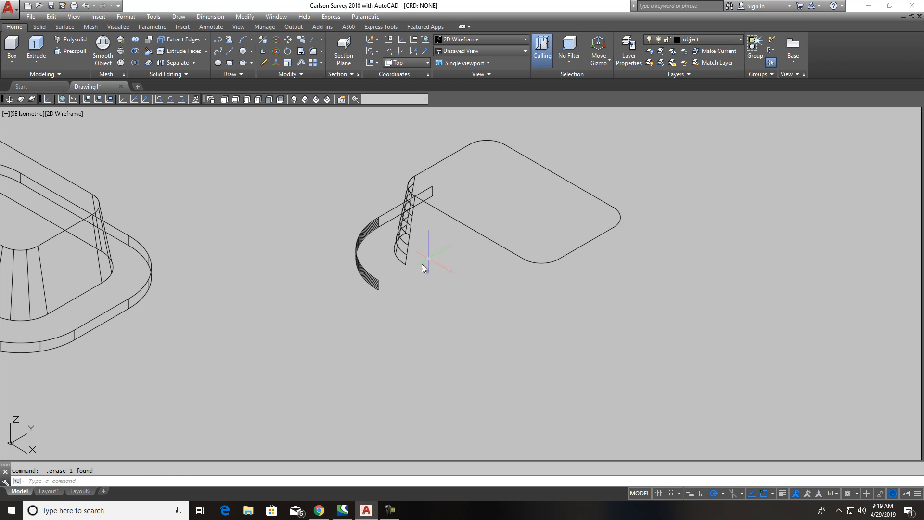
{"action": "left_click", "coordinate": [409, 281]}
{"action": "left_click", "coordinate": [350, 216]}
{"action": "key", "text": "Delete"}
{"action": "scroll", "coordinate": [440, 308], "scroll_direction": "down", "scroll_amount": 3}
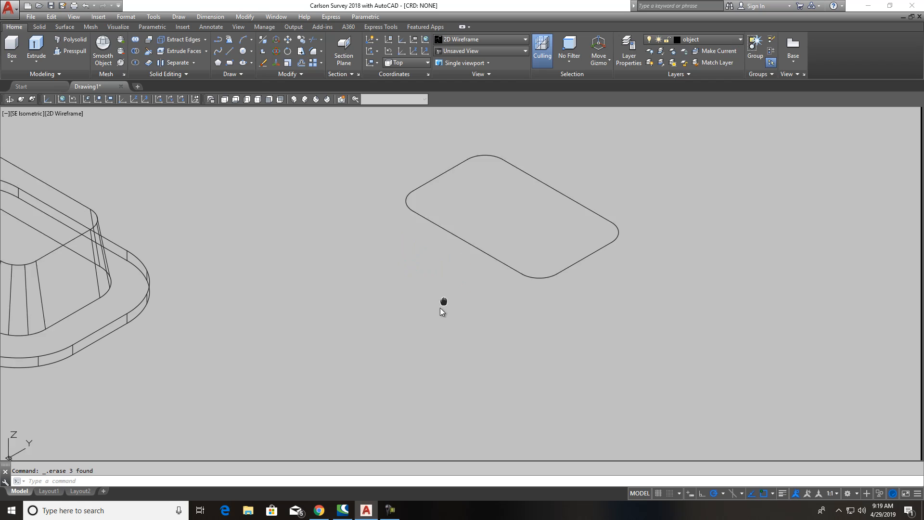
- Draw a line across the rounded top outline between the midpoints of its two long sides
{"action": "left_click", "coordinate": [229, 51]}
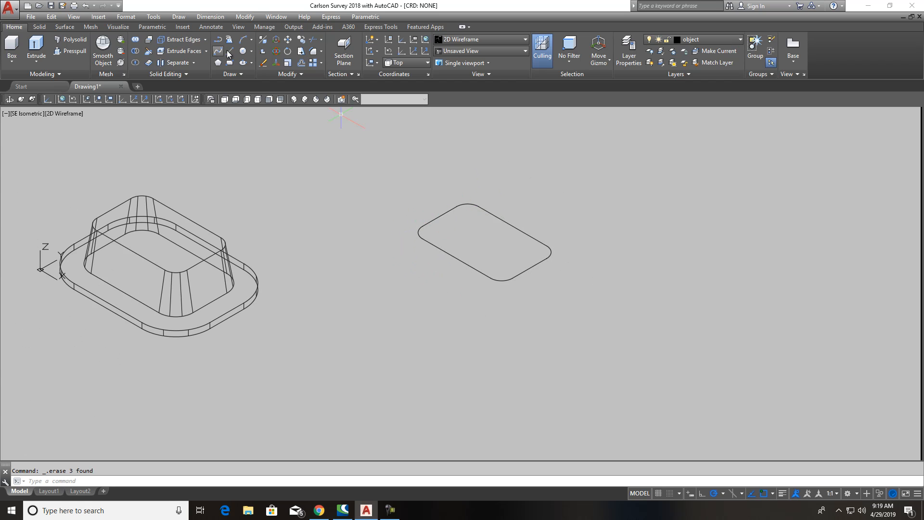
{"action": "left_click", "coordinate": [458, 256]}
{"action": "left_click", "coordinate": [514, 226]}
{"action": "key", "text": "Escape"}
- Try to trim the long side of the rounded outline at the dividing line
{"action": "left_click", "coordinate": [302, 40]}
{"action": "key", "text": "Return"}
{"action": "left_click", "coordinate": [585, 342]}
{"action": "left_click", "coordinate": [543, 220]}
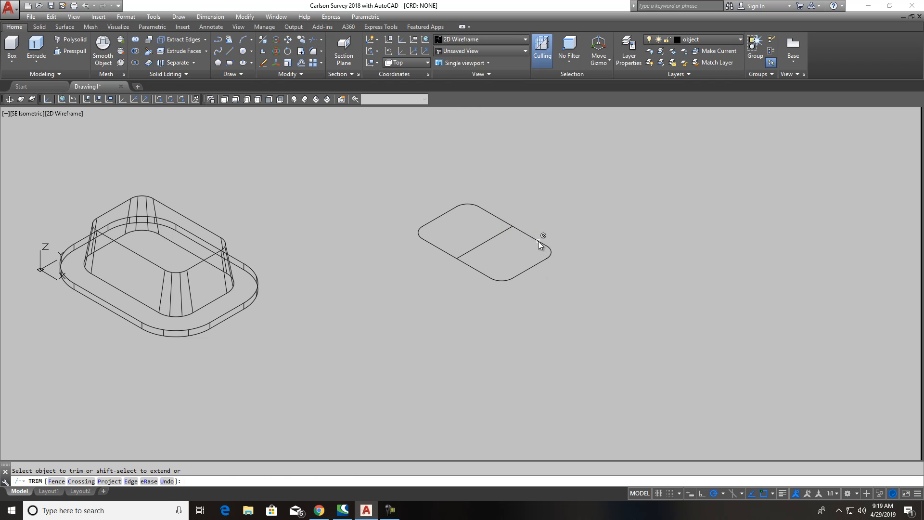
{"action": "key", "text": "Escape"}
- Explode the rounded top outline into individual lines and arcs
{"action": "left_click", "coordinate": [514, 276]}
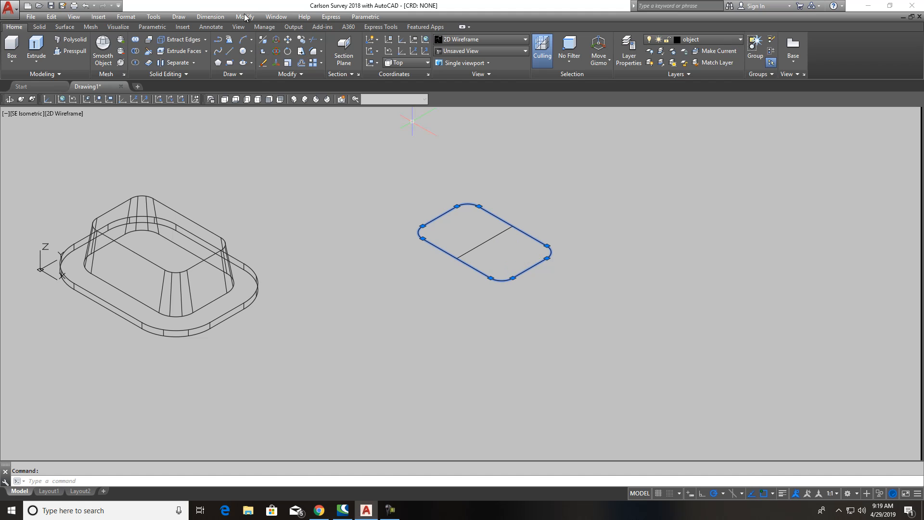
{"action": "left_click", "coordinate": [307, 75]}
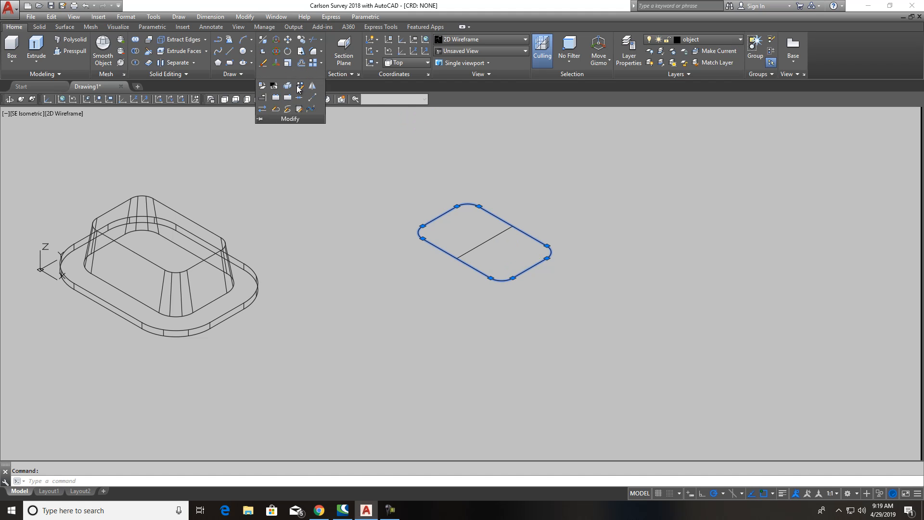
{"action": "key", "text": "Escape"}
- Trim both long sides at the dividing line and erase the leftover segments of the half nearest the right corner
{"action": "key", "text": "Return"}
{"action": "left_click", "coordinate": [540, 232]}
{"action": "left_click", "coordinate": [535, 238]}
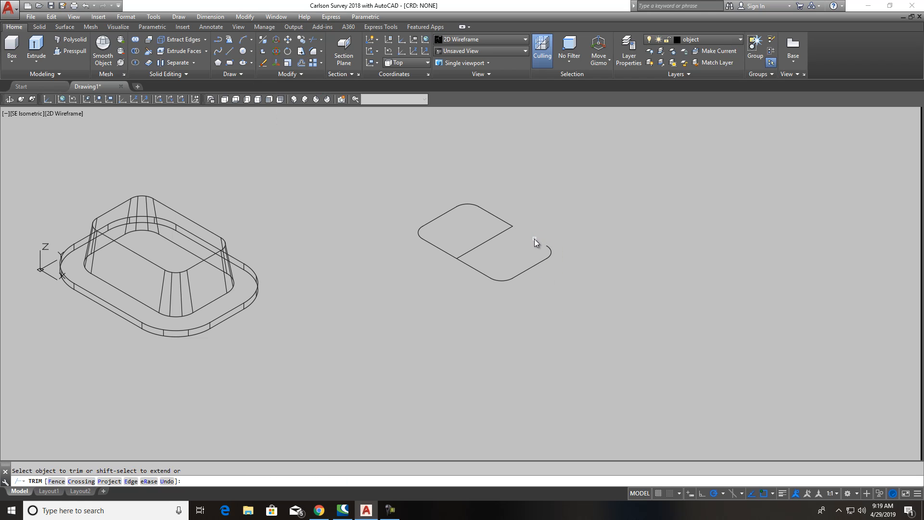
{"action": "right_click", "coordinate": [488, 265]}
{"action": "left_click", "coordinate": [510, 271]}
{"action": "left_click", "coordinate": [618, 332]}
{"action": "left_click", "coordinate": [539, 242]}
{"action": "left_click", "coordinate": [525, 299]}
{"action": "key", "text": "Escape"}
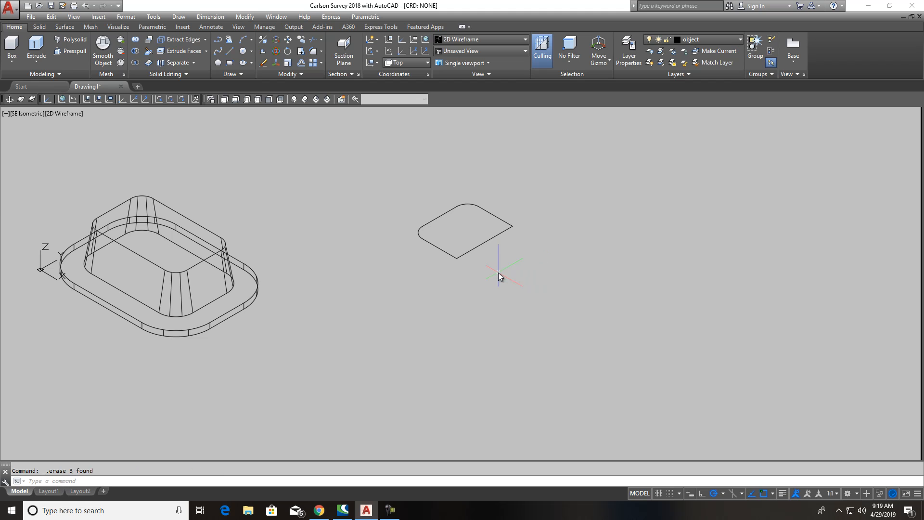
- Join all segments of the remaining half outline into one closed polyline with Polyline Edit
{"action": "scroll", "coordinate": [501, 270], "scroll_direction": "up", "scroll_amount": 2}
{"action": "type", "text": "pe"}
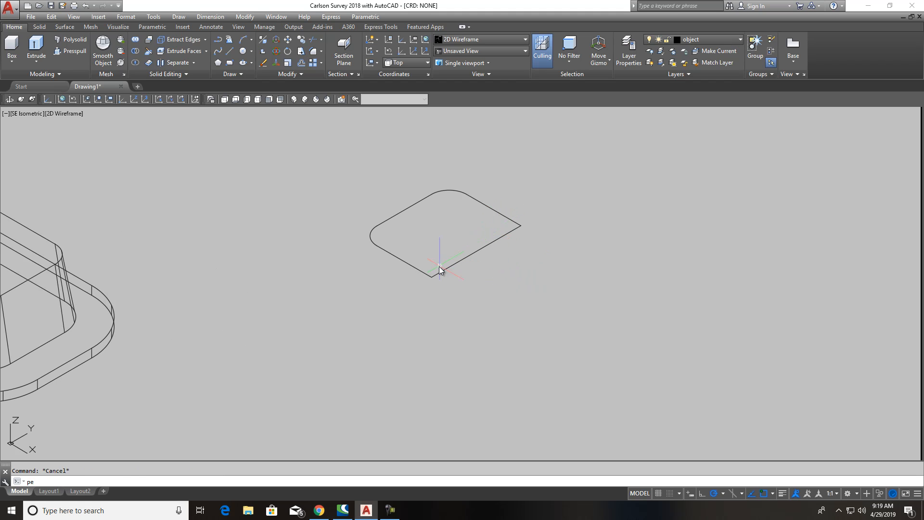
{"action": "key", "text": "Return"}
{"action": "left_click", "coordinate": [414, 204]}
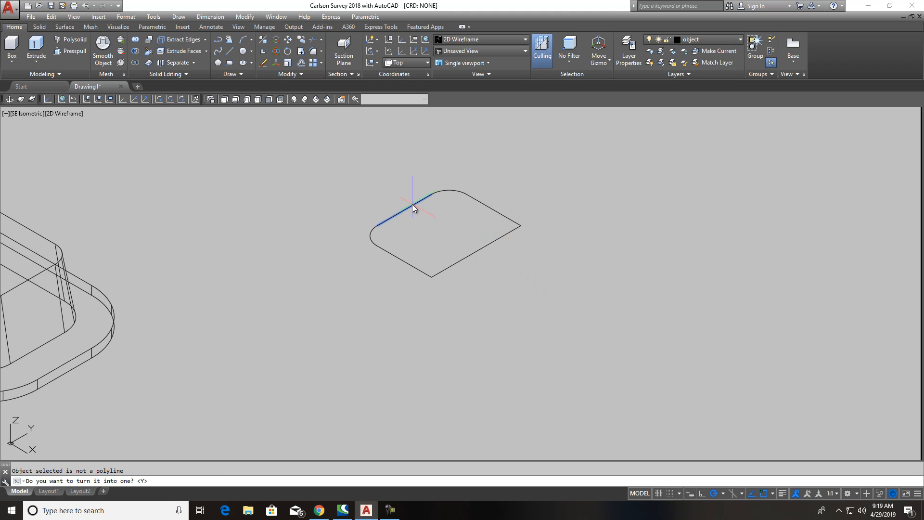
{"action": "key", "text": "Return"}
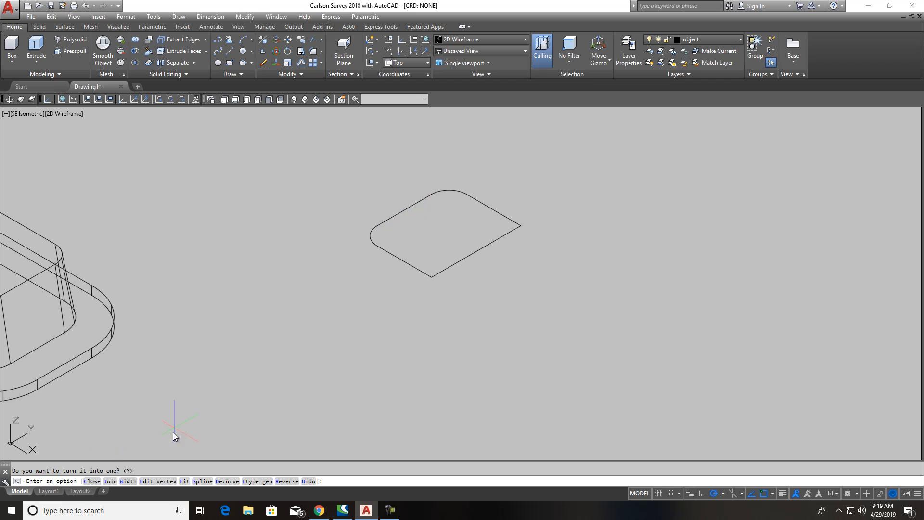
{"action": "left_click", "coordinate": [110, 481]}
{"action": "left_click", "coordinate": [561, 301]}
{"action": "left_click", "coordinate": [357, 152]}
{"action": "key", "text": "Return"}
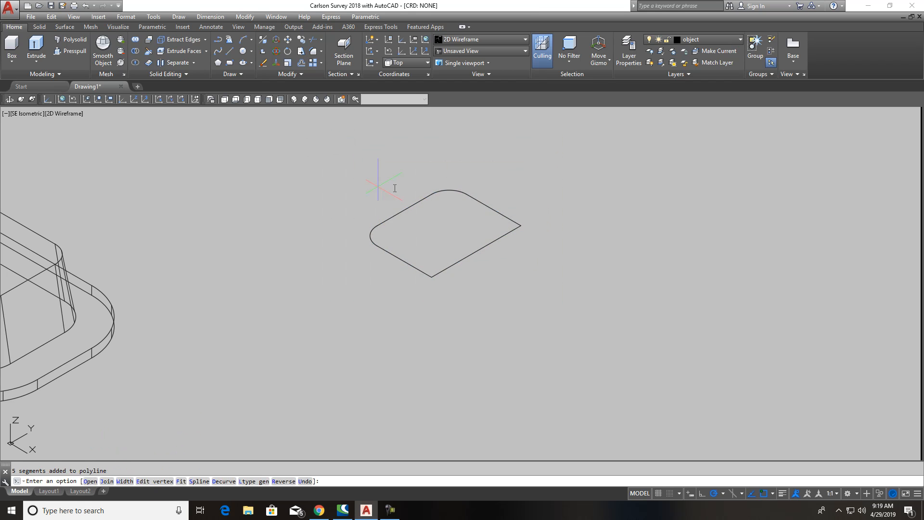
{"action": "key", "text": "Escape"}
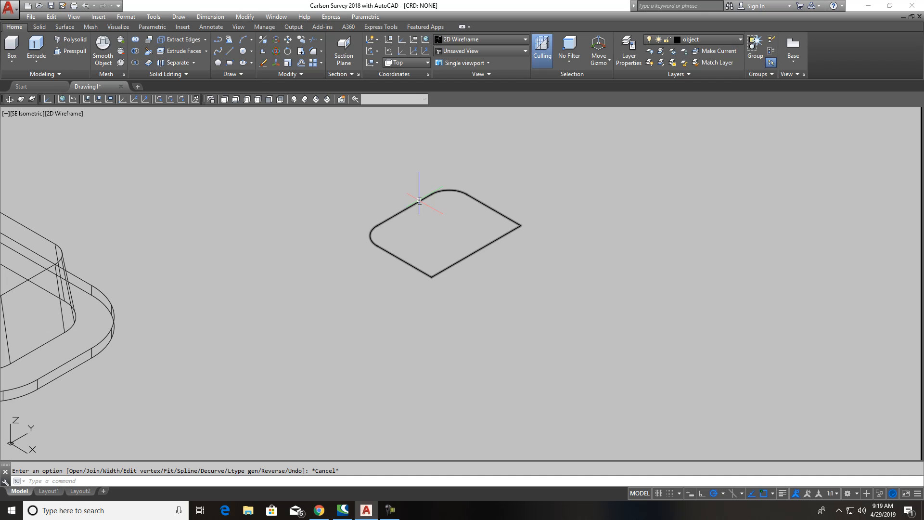
- Extrude the half outline to a height of 4 with a 10-degree taper, and undo that extrusion
{"action": "scroll", "coordinate": [419, 201], "scroll_direction": "down", "scroll_amount": 2}
{"action": "left_click", "coordinate": [36, 60]}
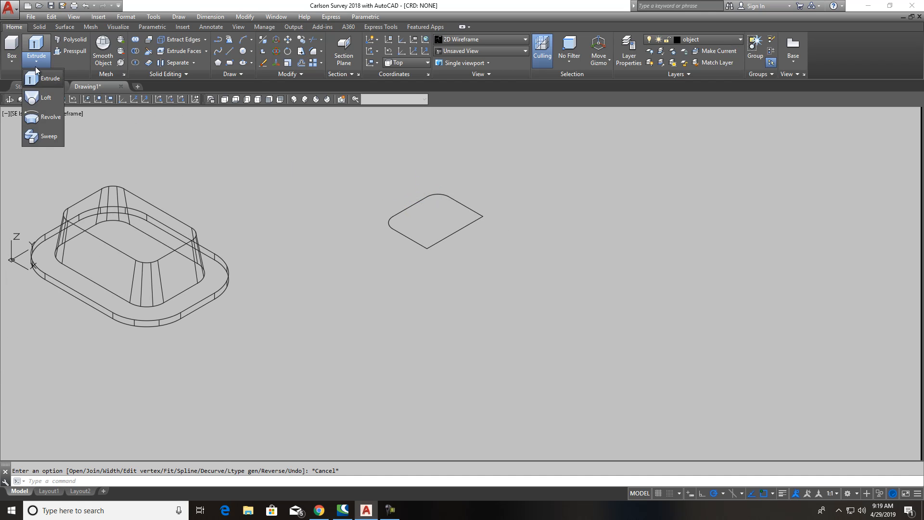
{"action": "left_click", "coordinate": [37, 75]}
{"action": "left_click", "coordinate": [412, 204]}
{"action": "right_click", "coordinate": [411, 202]}
{"action": "left_click", "coordinate": [426, 206]}
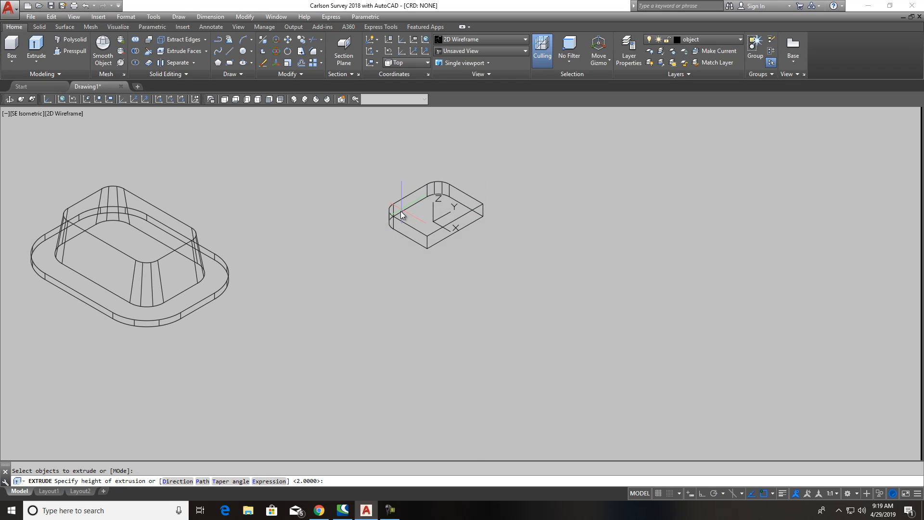
{"action": "type", "text": "T"}
{"action": "key", "text": "Return"}
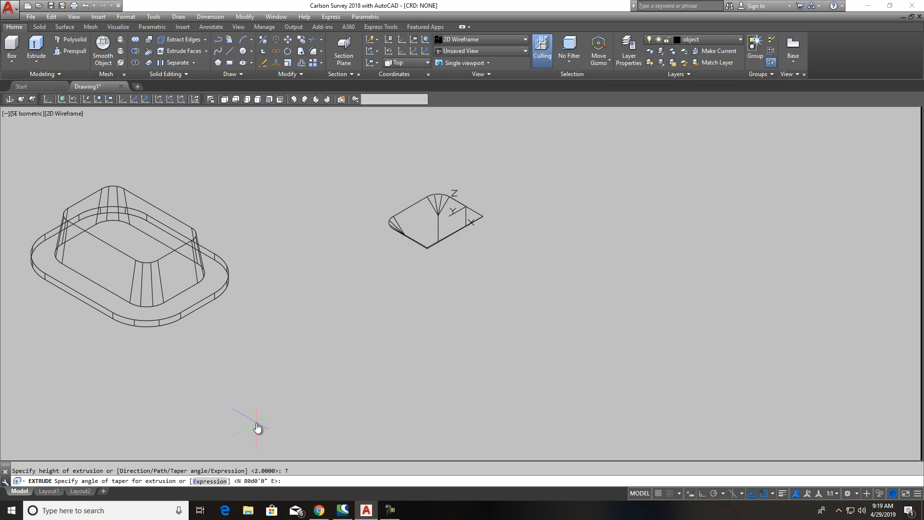
{"action": "type", "text": "10"}
{"action": "key", "text": "Return"}
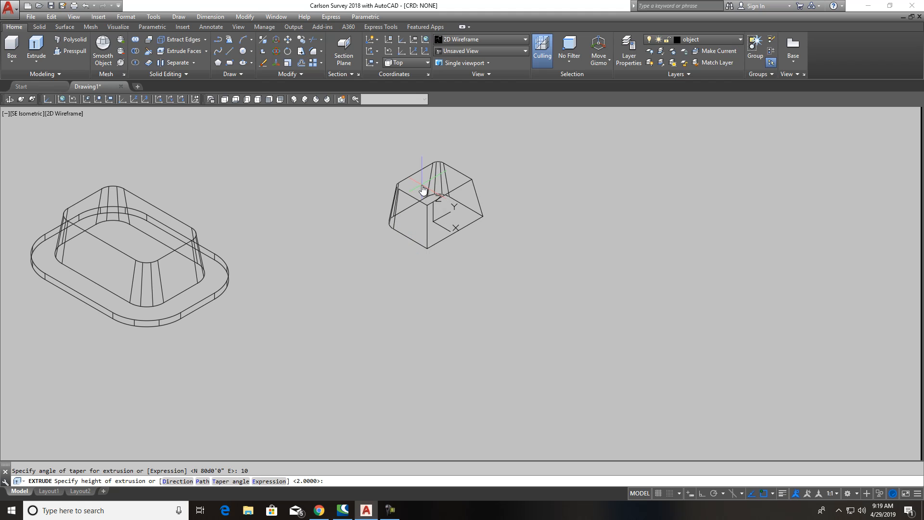
{"action": "type", "text": "4"}
{"action": "key", "text": "Return"}
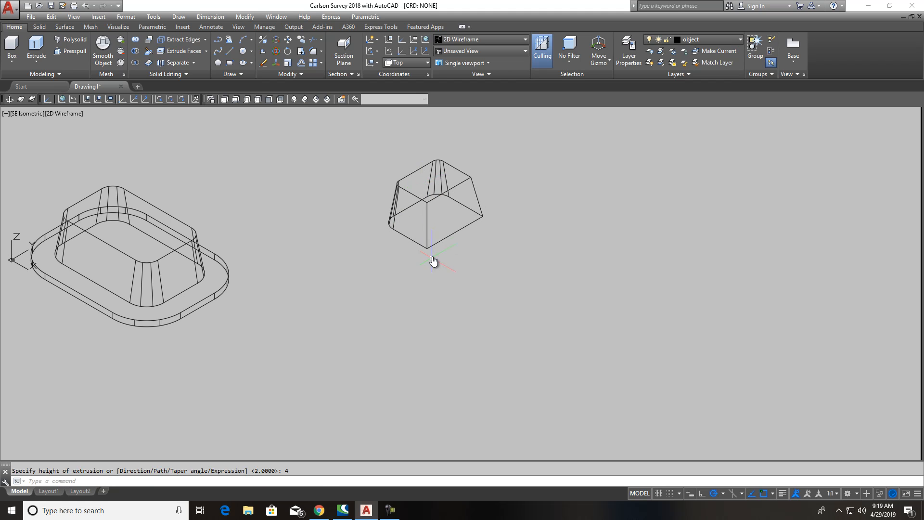
{"action": "left_click", "coordinate": [85, 5]}
- Extrude the closed half outline to a height of 2 with a 10-degree taper angle
{"action": "left_click", "coordinate": [36, 48]}
{"action": "left_click", "coordinate": [423, 241]}
{"action": "right_click", "coordinate": [425, 240]}
{"action": "left_click", "coordinate": [452, 242]}
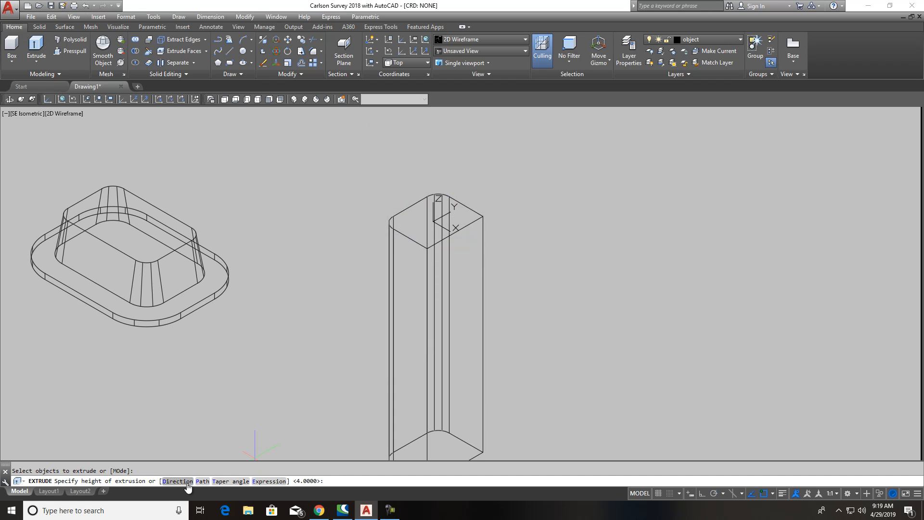
{"action": "left_click", "coordinate": [230, 481]}
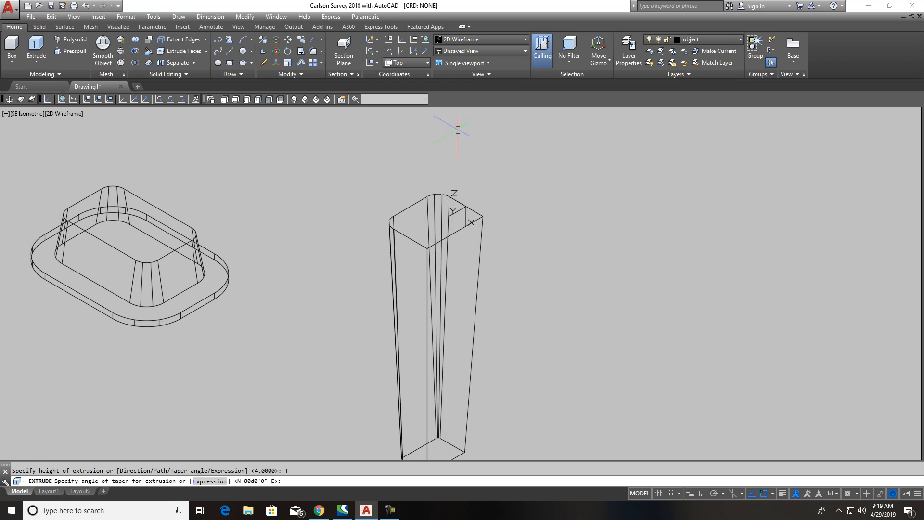
{"action": "type", "text": "10"}
{"action": "key", "text": "Return"}
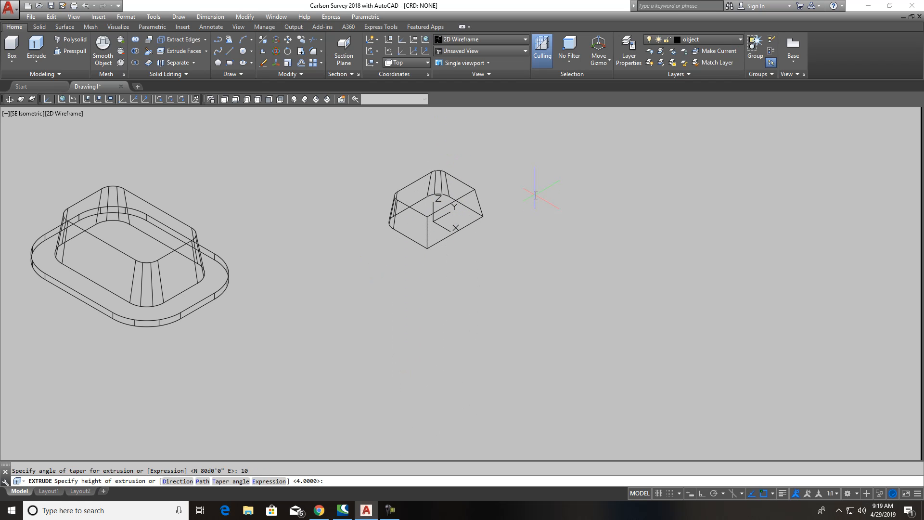
{"action": "type", "text": "2"}
{"action": "key", "text": "Return"}
{"action": "key", "text": "Escape"}
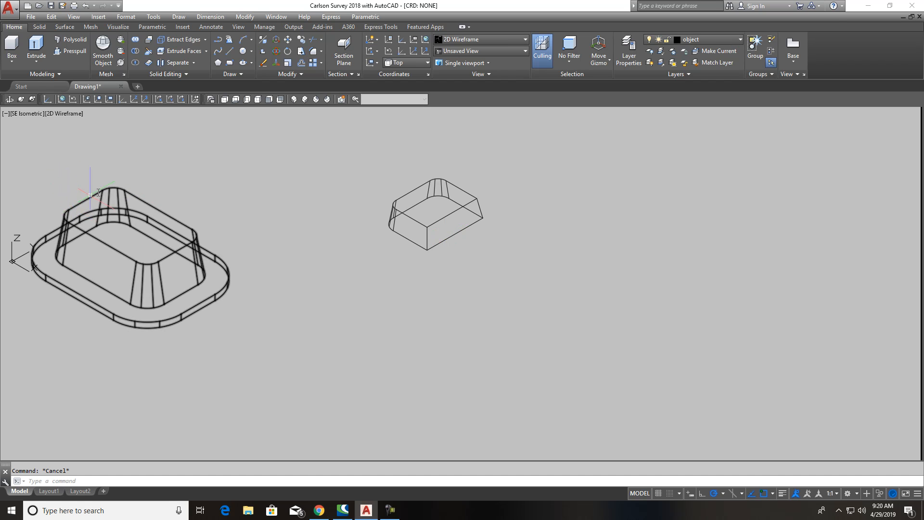
- Move the small tapered solid with 3D Move onto the tapered body's top face, matching the endpoints of their rounded corners
{"action": "left_click", "coordinate": [277, 40]}
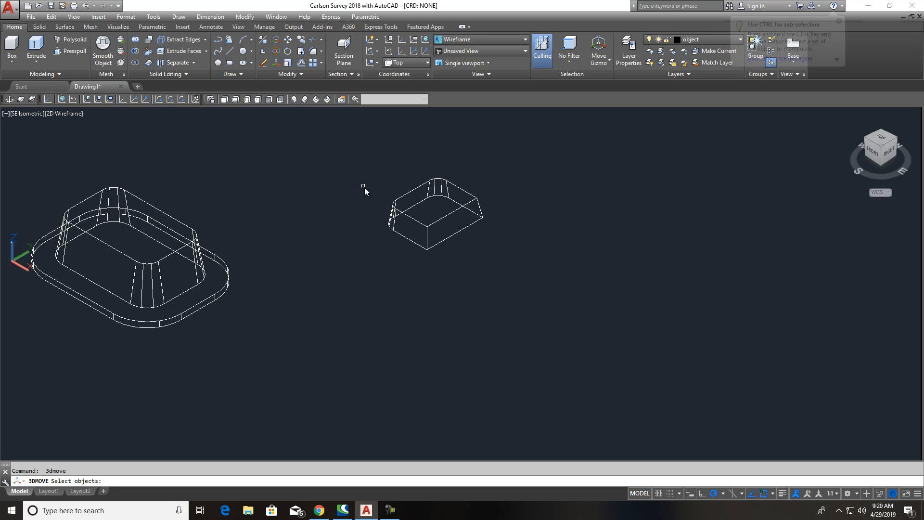
{"action": "left_click", "coordinate": [399, 210]}
{"action": "key", "text": "Return"}
{"action": "scroll", "coordinate": [394, 245], "scroll_direction": "up", "scroll_amount": 2}
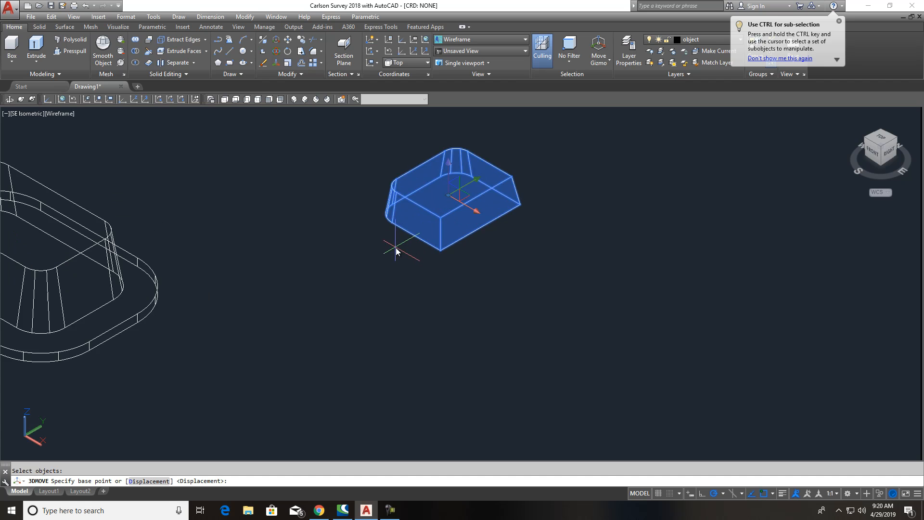
{"action": "scroll", "coordinate": [372, 251], "scroll_direction": "up", "scroll_amount": 3}
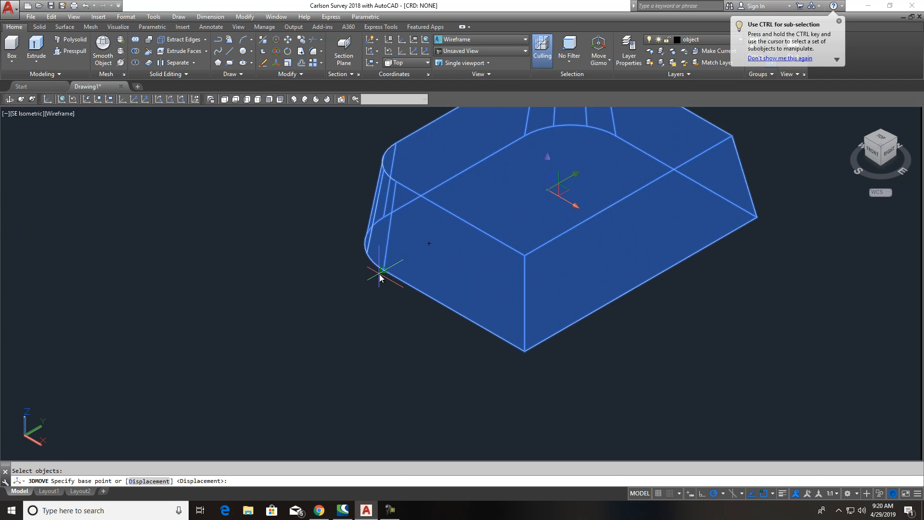
{"action": "left_click", "coordinate": [381, 269]}
{"action": "scroll", "coordinate": [374, 273], "scroll_direction": "down", "scroll_amount": 5}
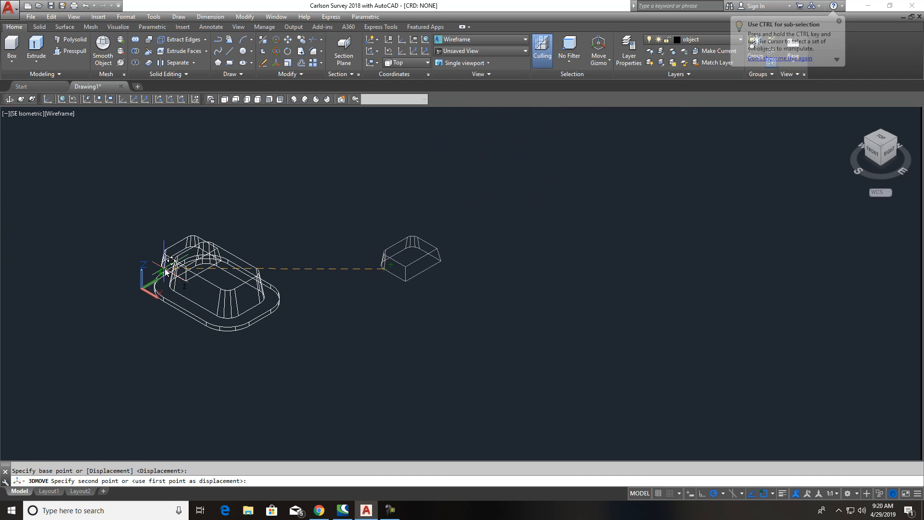
{"action": "scroll", "coordinate": [174, 260], "scroll_direction": "up", "scroll_amount": 5}
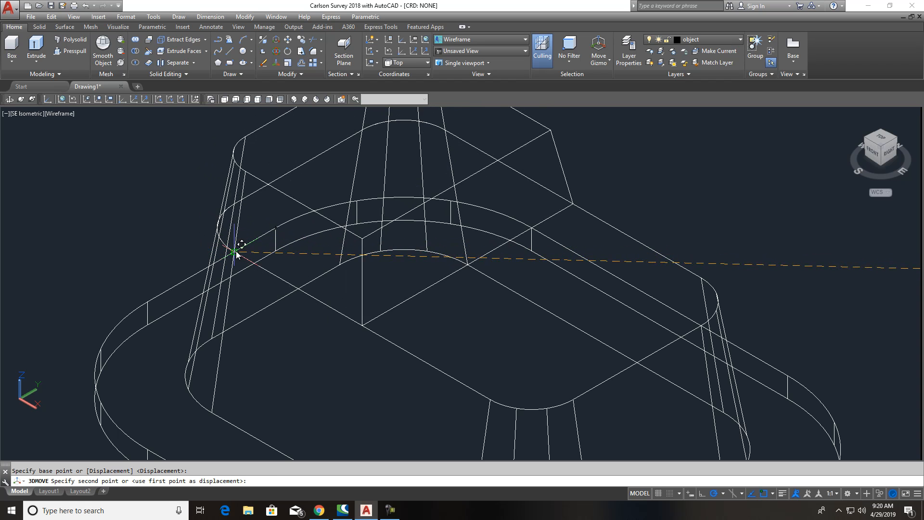
{"action": "left_click", "coordinate": [234, 252]}
{"action": "scroll", "coordinate": [201, 192], "scroll_direction": "down", "scroll_amount": 5}
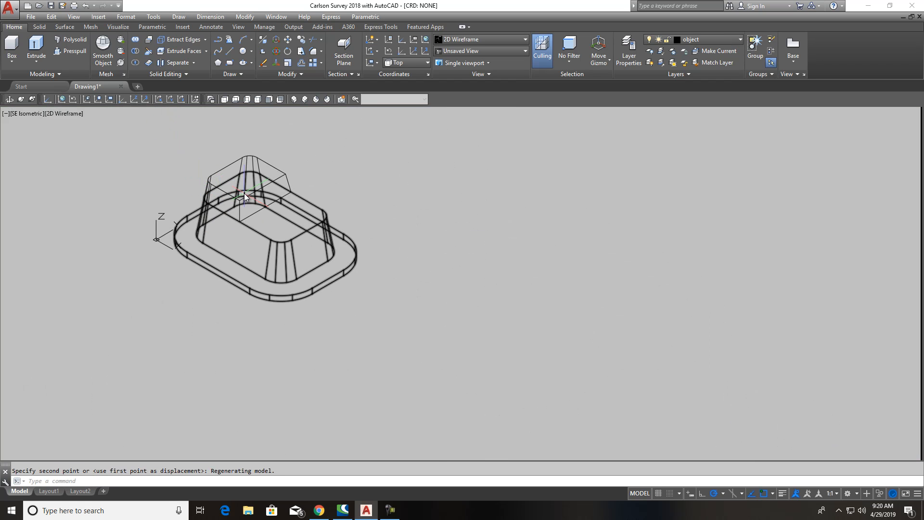
- Union the small tapered block with the tapered body and base plate, and display the model in the Conceptual visual style
{"action": "key", "text": "Escape"}
{"action": "left_click", "coordinate": [135, 41]}
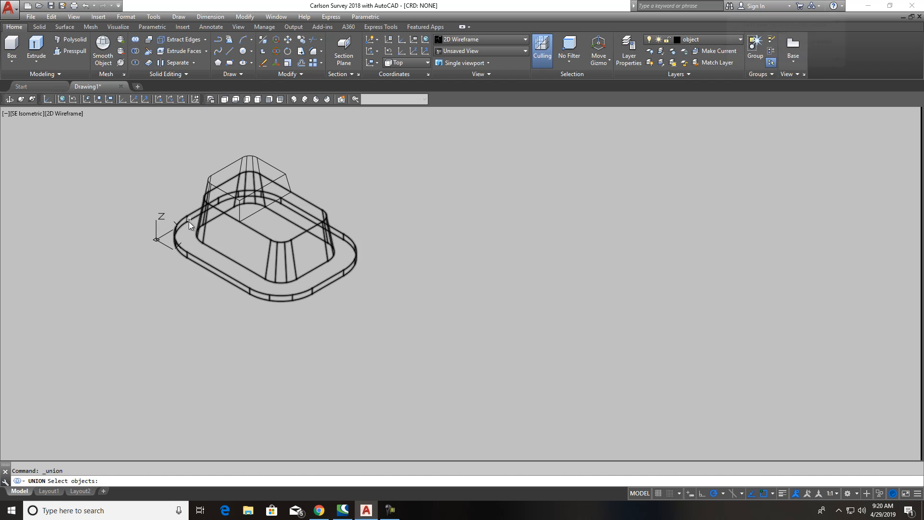
{"action": "left_click", "coordinate": [192, 254]}
{"action": "left_click", "coordinate": [212, 186]}
{"action": "key", "text": "Return"}
{"action": "key", "text": "Escape"}
{"action": "scroll", "coordinate": [357, 244], "scroll_direction": "down", "scroll_amount": 2}
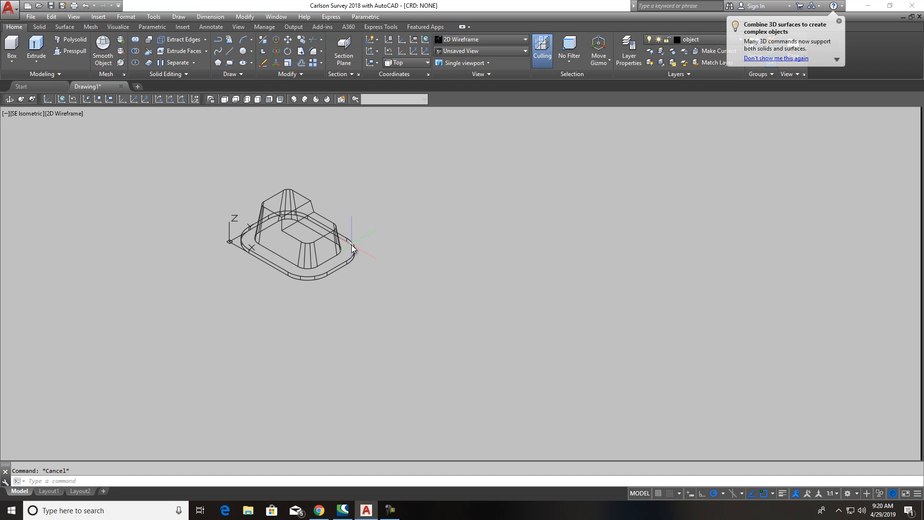
{"action": "scroll", "coordinate": [335, 272], "scroll_direction": "up", "scroll_amount": 2}
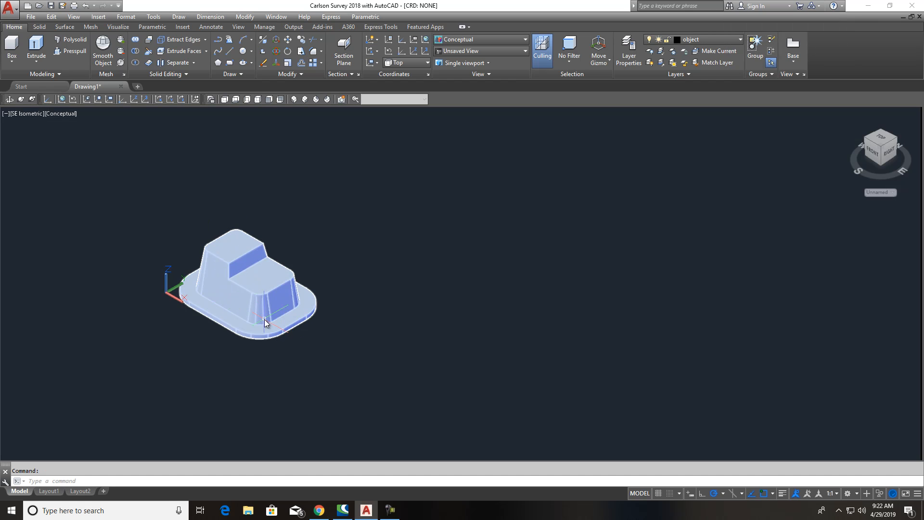
- Fillet the inside edge where the upper block's vertical face meets the lower top face with a radius of 0.75
{"action": "scroll", "coordinate": [223, 300], "scroll_direction": "up", "scroll_amount": 2}
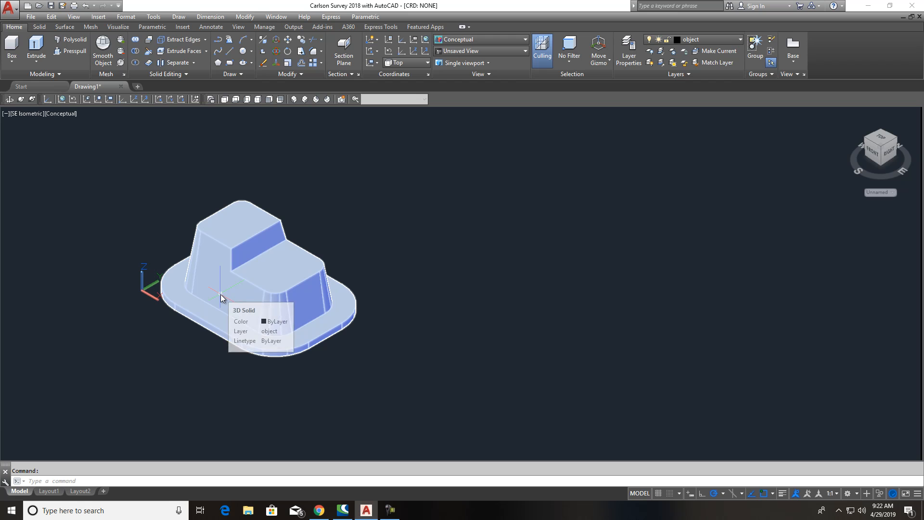
{"action": "scroll", "coordinate": [200, 283], "scroll_direction": "up", "scroll_amount": 2}
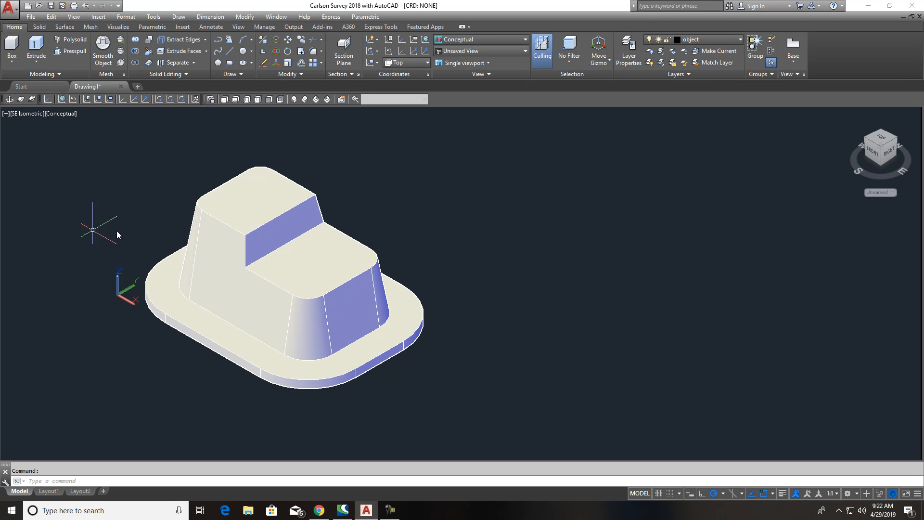
{"action": "left_click", "coordinate": [312, 53]}
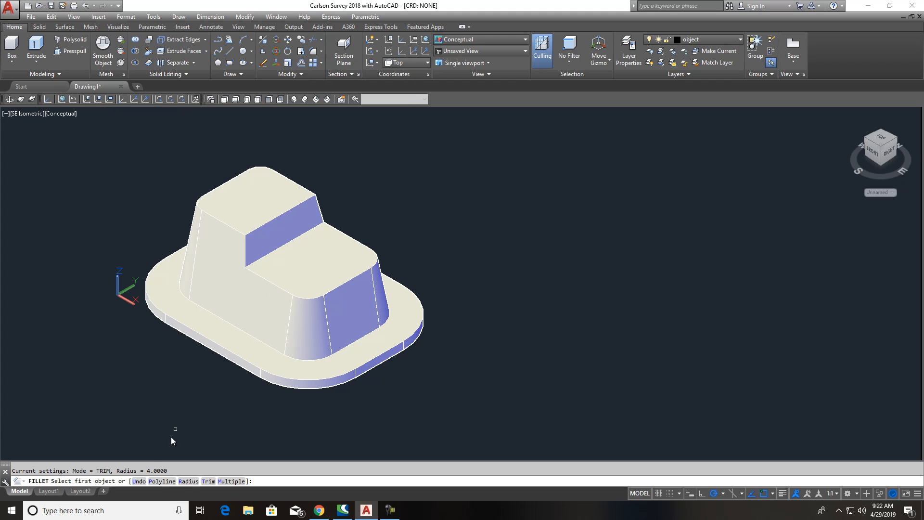
{"action": "left_click", "coordinate": [189, 481]}
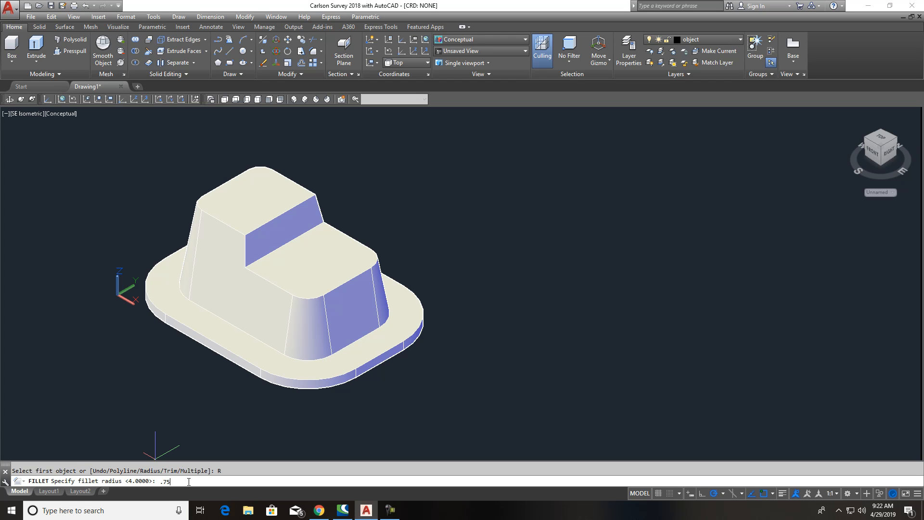
{"action": "type", "text": ".75"}
{"action": "key", "text": "Return"}
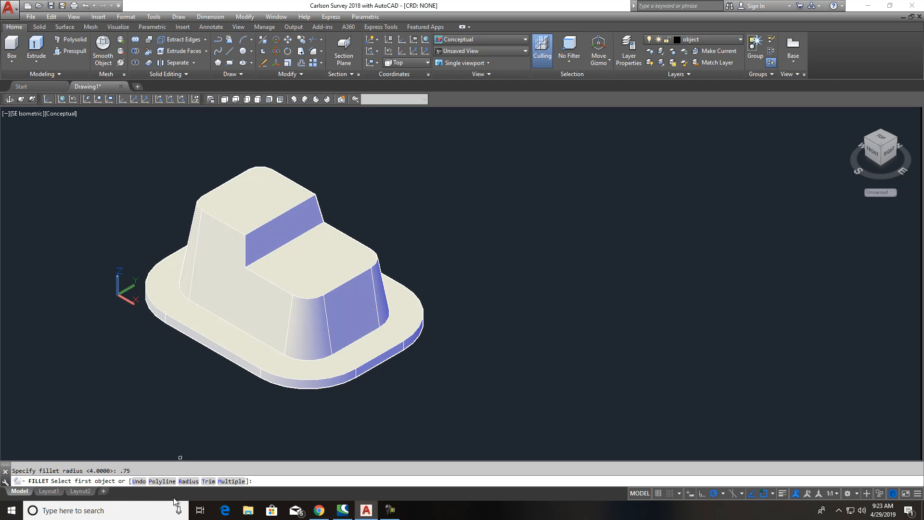
{"action": "left_click", "coordinate": [195, 482]}
{"action": "type", "text": ".75"}
{"action": "key", "text": "Return"}
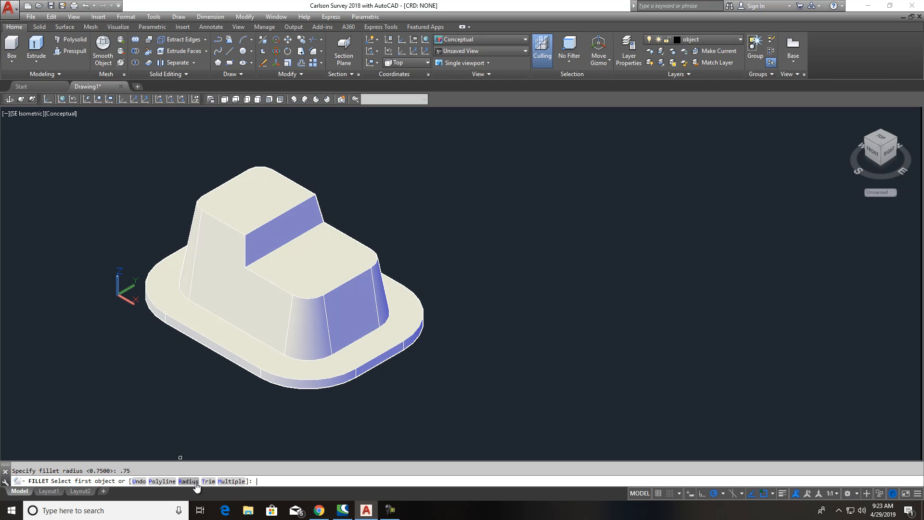
{"action": "left_click", "coordinate": [306, 234]}
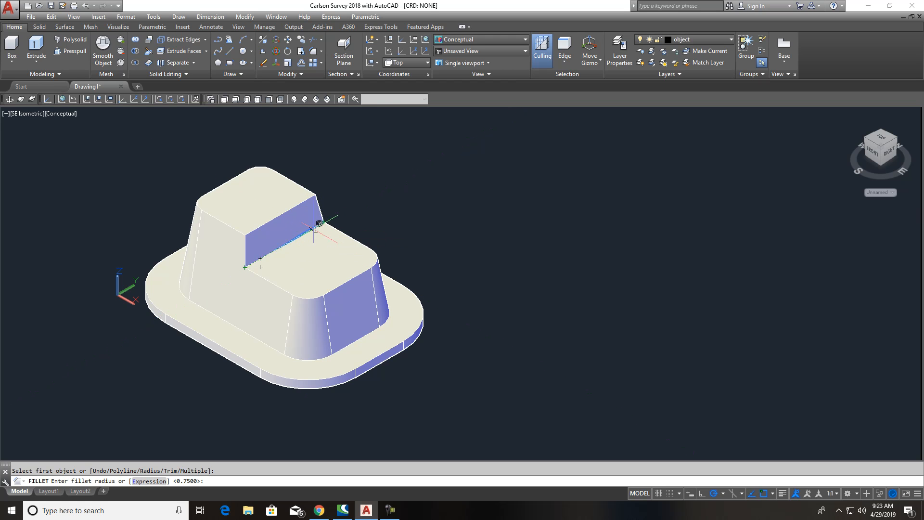
{"action": "left_click", "coordinate": [323, 222]}
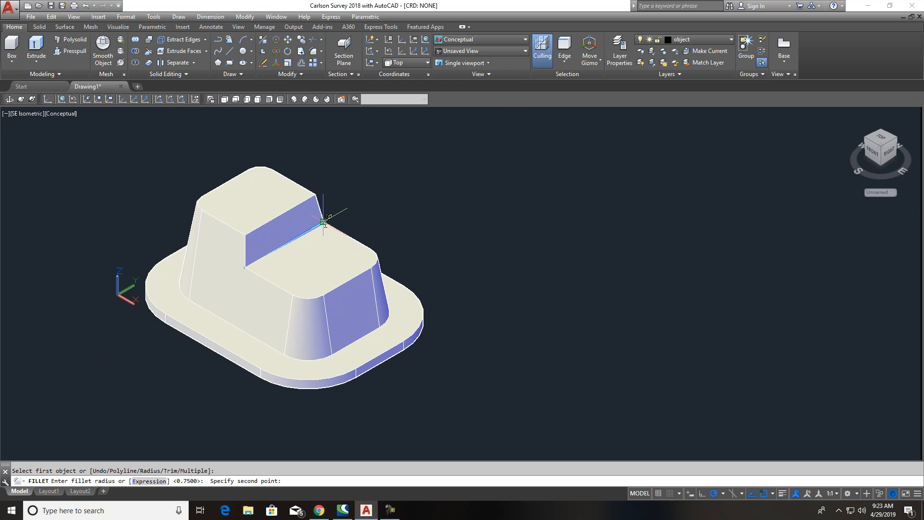
{"action": "left_click", "coordinate": [351, 199]}
{"action": "left_click", "coordinate": [315, 234]}
{"action": "right_click", "coordinate": [316, 231]}
{"action": "left_click", "coordinate": [336, 237]}
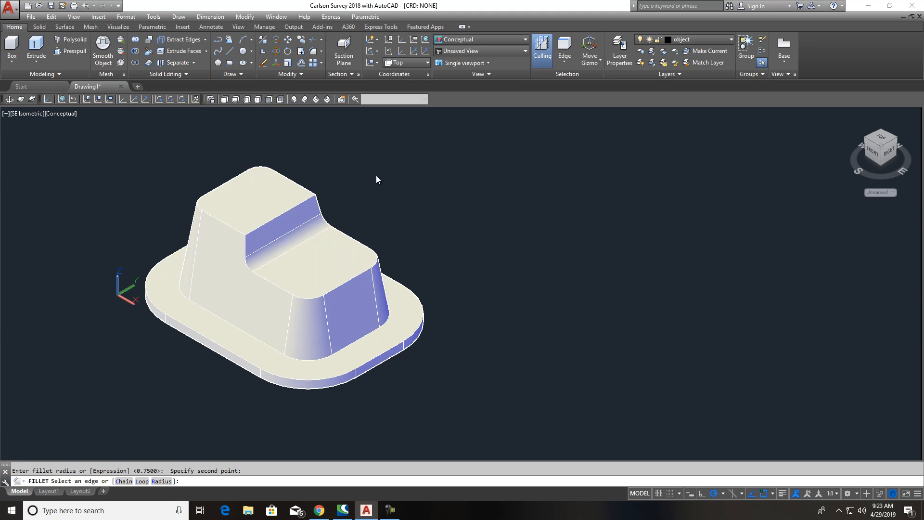
{"action": "key", "text": "Return"}
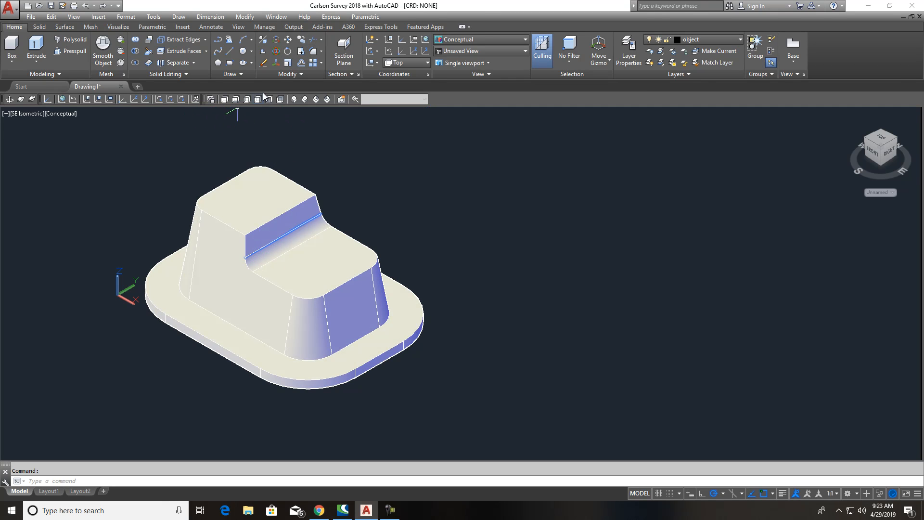
- Fillet the outer edges of the upper and lower top faces, including the step's top edge and both side edges, in one Fillet command
{"action": "left_click", "coordinate": [313, 51]}
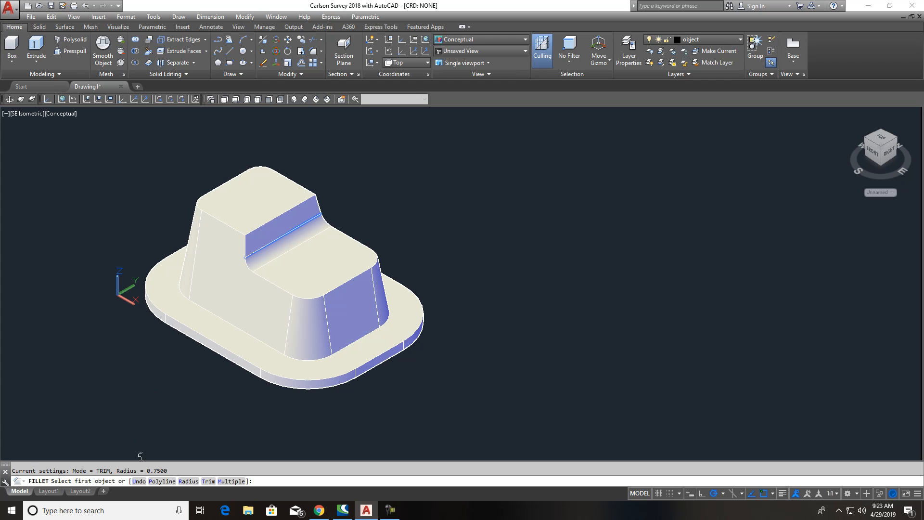
{"action": "left_click", "coordinate": [189, 481]}
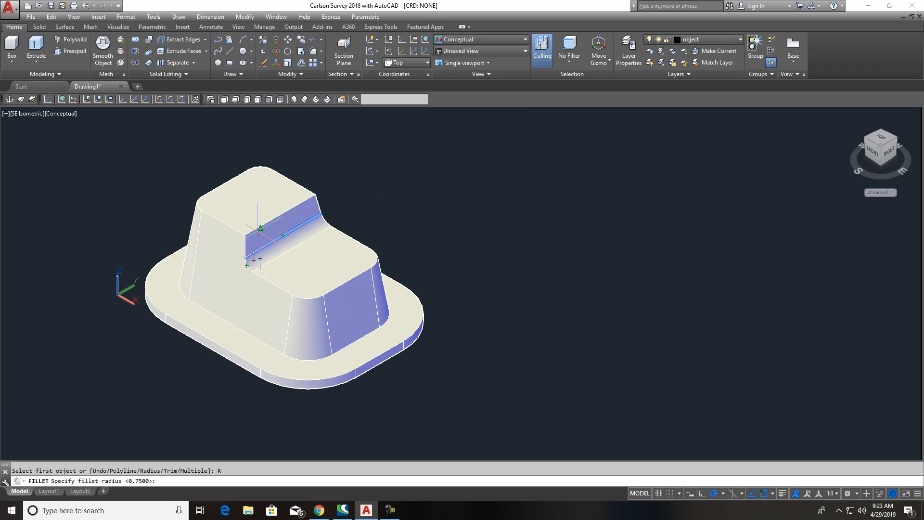
{"action": "left_click", "coordinate": [272, 217]}
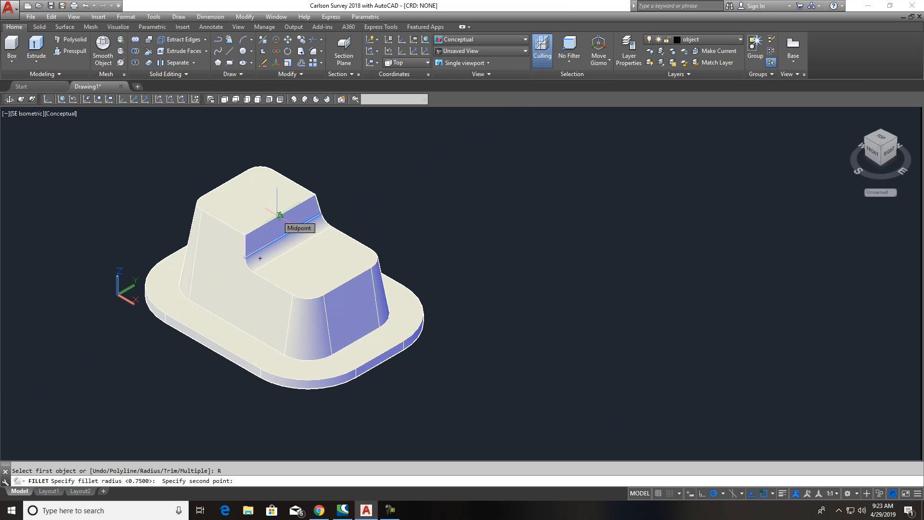
{"action": "left_click", "coordinate": [280, 215]}
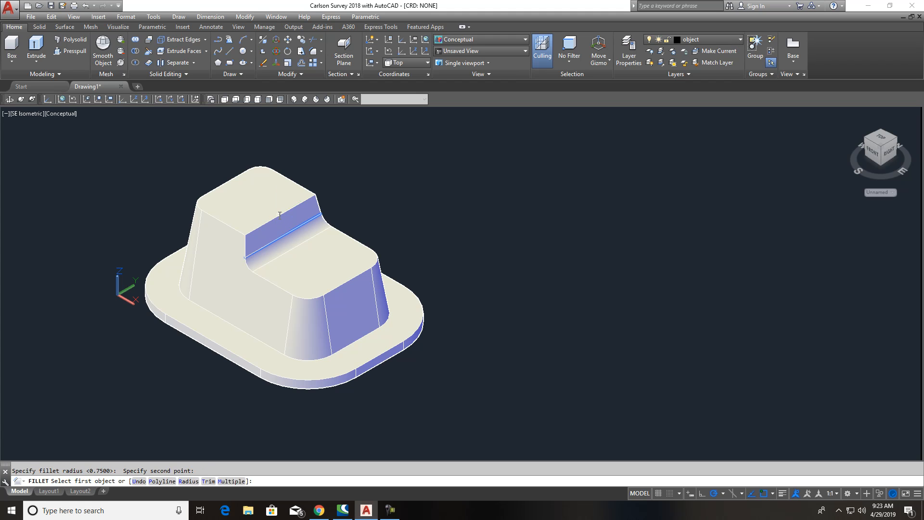
{"action": "left_click", "coordinate": [279, 215]}
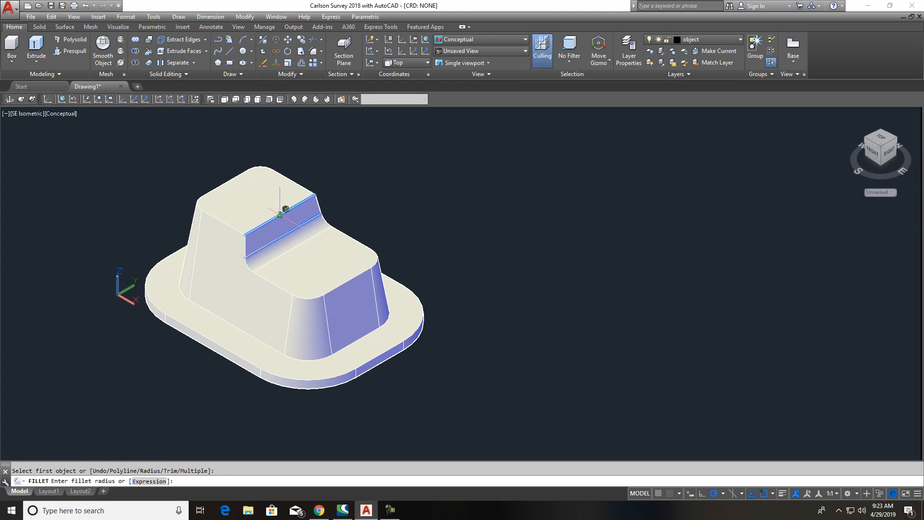
{"action": "left_click", "coordinate": [220, 217]}
{"action": "left_click", "coordinate": [219, 222]}
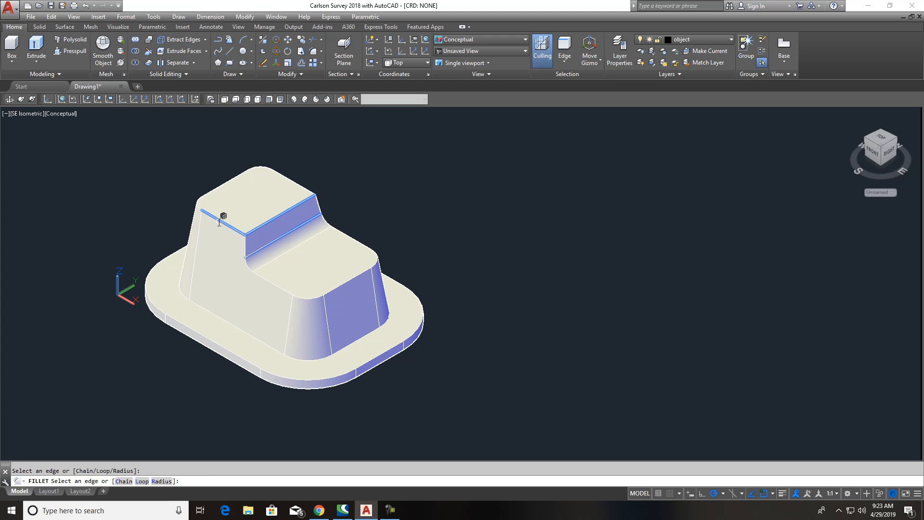
{"action": "left_click", "coordinate": [215, 190]}
{"action": "left_click", "coordinate": [283, 177]}
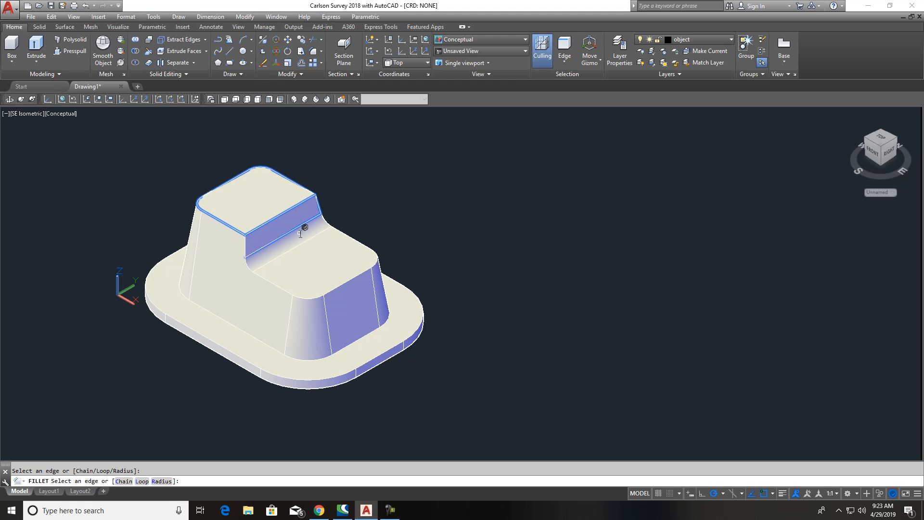
{"action": "left_click", "coordinate": [247, 254]}
{"action": "left_click", "coordinate": [305, 299]}
{"action": "left_click", "coordinate": [341, 286]}
{"action": "left_click", "coordinate": [376, 260]}
{"action": "left_click", "coordinate": [367, 246]}
{"action": "middle_click_drag", "start_coordinate": [427, 252], "coordinate": [385, 282]}
{"action": "left_click", "coordinate": [285, 253]}
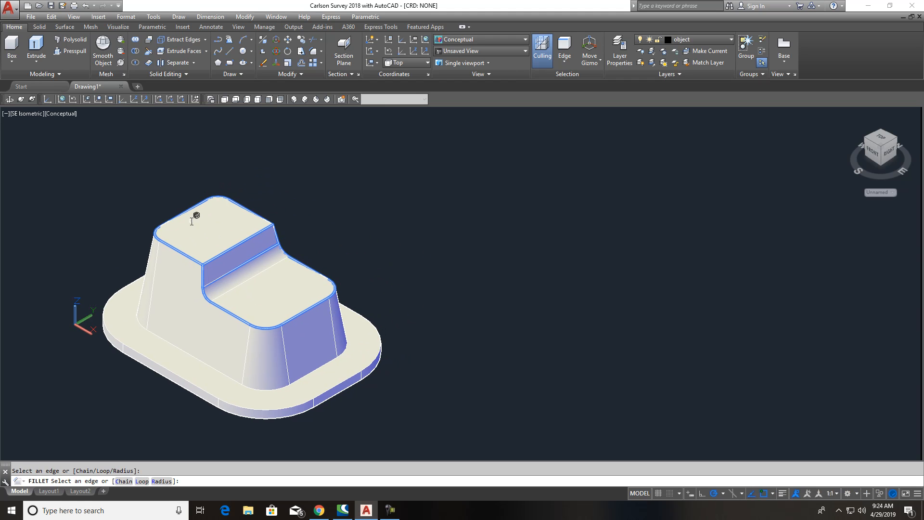
{"action": "left_click", "coordinate": [167, 225]}
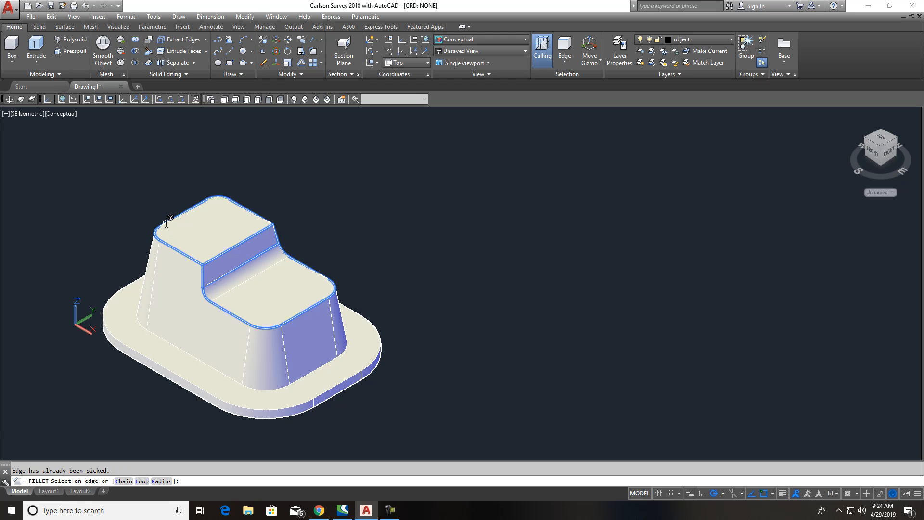
{"action": "left_click", "coordinate": [21, 99]}
{"action": "left_click_drag", "start_coordinate": [378, 271], "coordinate": [362, 284]}
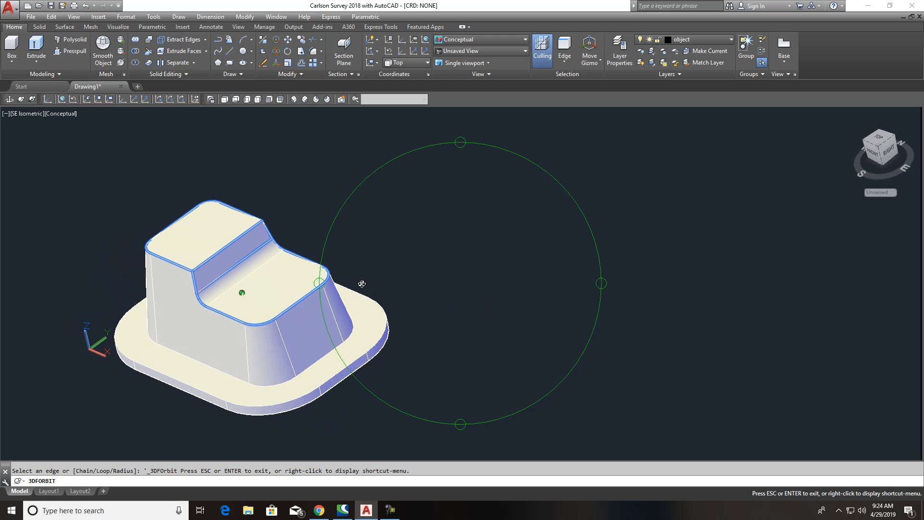
{"action": "right_click", "coordinate": [262, 174]}
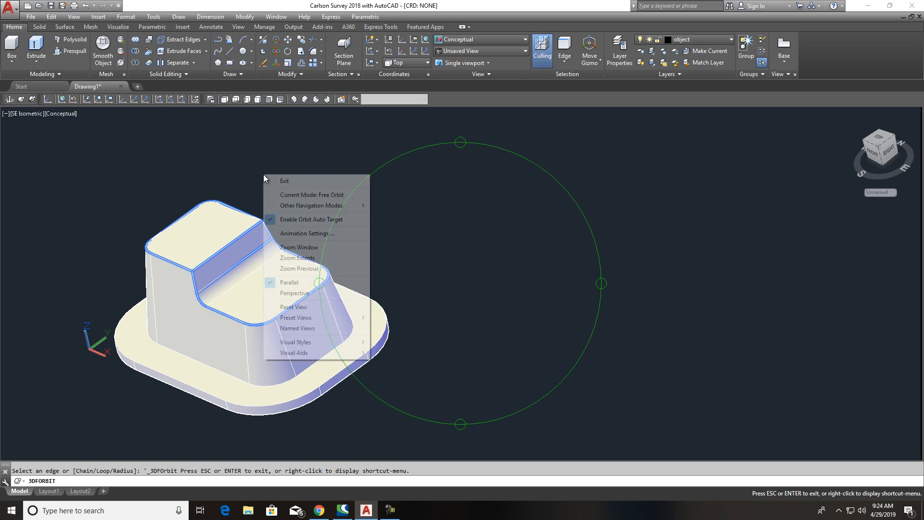
{"action": "left_click", "coordinate": [288, 180]}
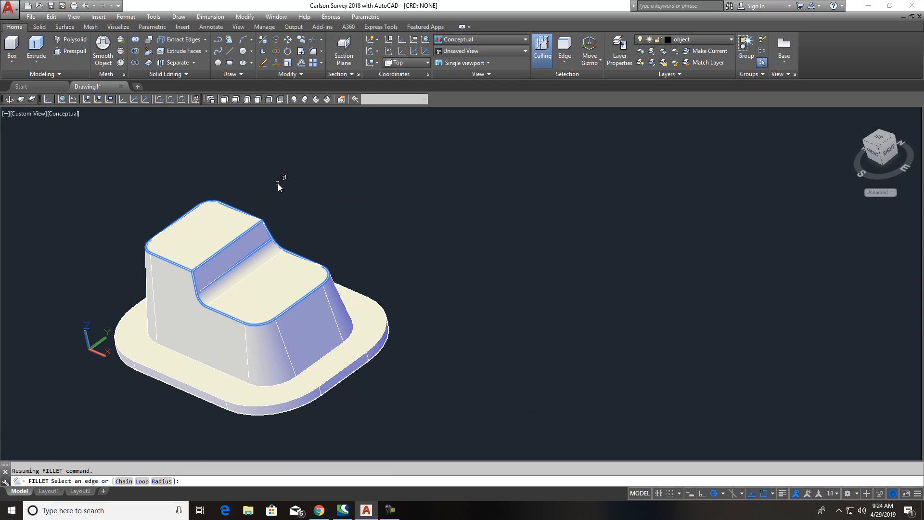
{"action": "left_click", "coordinate": [319, 295]}
{"action": "key", "text": "Return"}
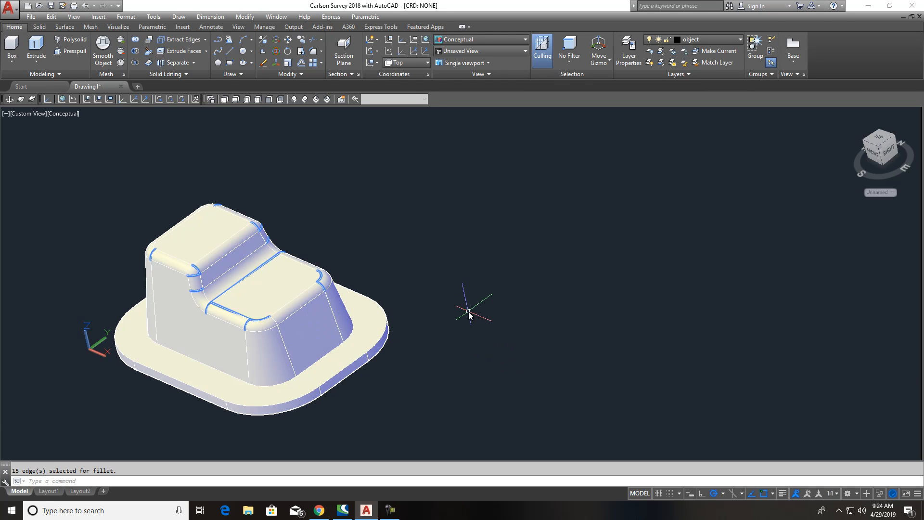
- Shell the solid with an offset distance of 0.25, removing the base plate's flat underside face
{"action": "mouse_move", "coordinate": [874, 158]}
{"action": "left_mouse_down"}
{"action": "mouse_move", "coordinate": [879, 145]}
{"action": "mouse_move", "coordinate": [895, 413]}
{"action": "mouse_move", "coordinate": [846, 357]}
{"action": "mouse_move", "coordinate": [771, 311]}
{"action": "mouse_move", "coordinate": [727, 252]}
{"action": "mouse_move", "coordinate": [809, 268]}
{"action": "mouse_move", "coordinate": [840, 293]}
{"action": "left_mouse_up"}
{"action": "middle_click_drag", "start_coordinate": [399, 435], "coordinate": [402, 375]}
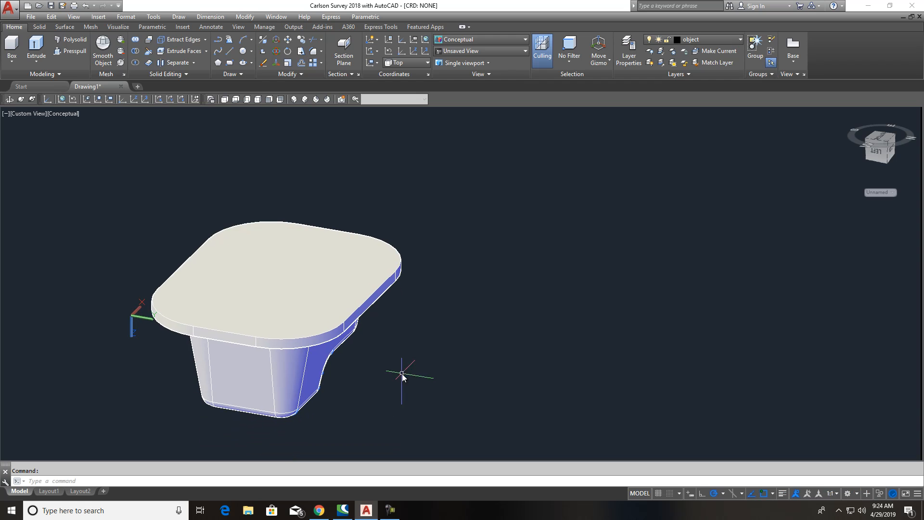
{"action": "left_click", "coordinate": [40, 29]}
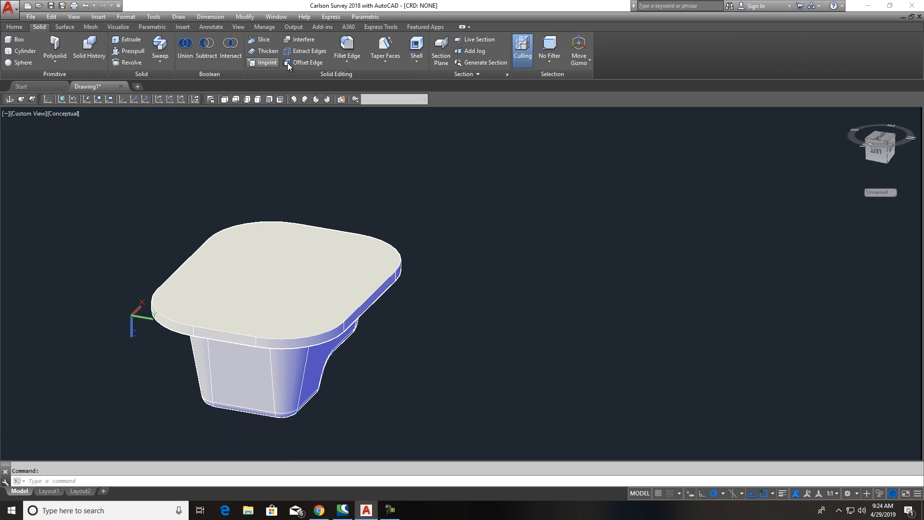
{"action": "left_click", "coordinate": [416, 61]}
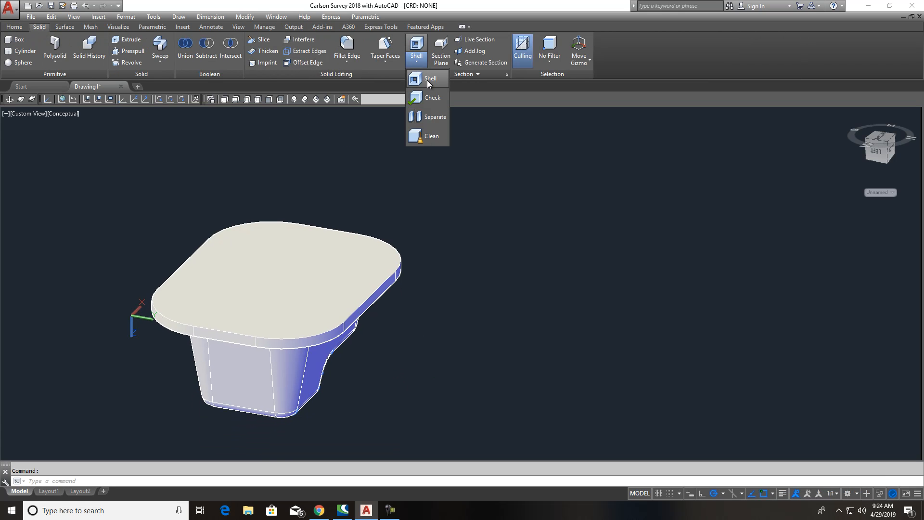
{"action": "left_click", "coordinate": [427, 80]}
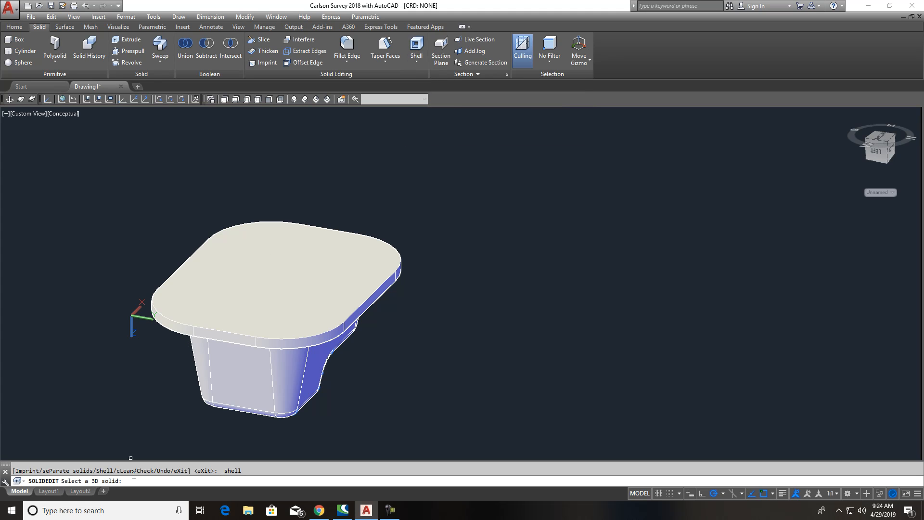
{"action": "left_click", "coordinate": [244, 309]}
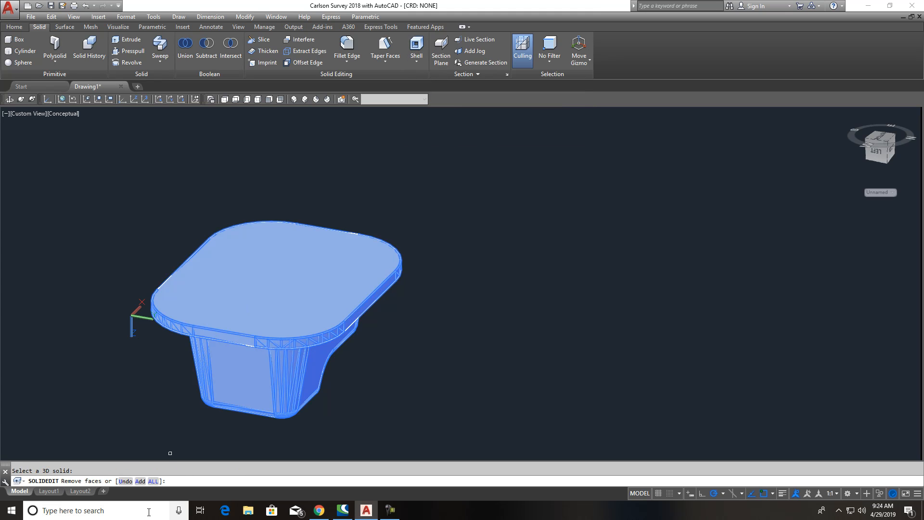
{"action": "left_click", "coordinate": [261, 302]}
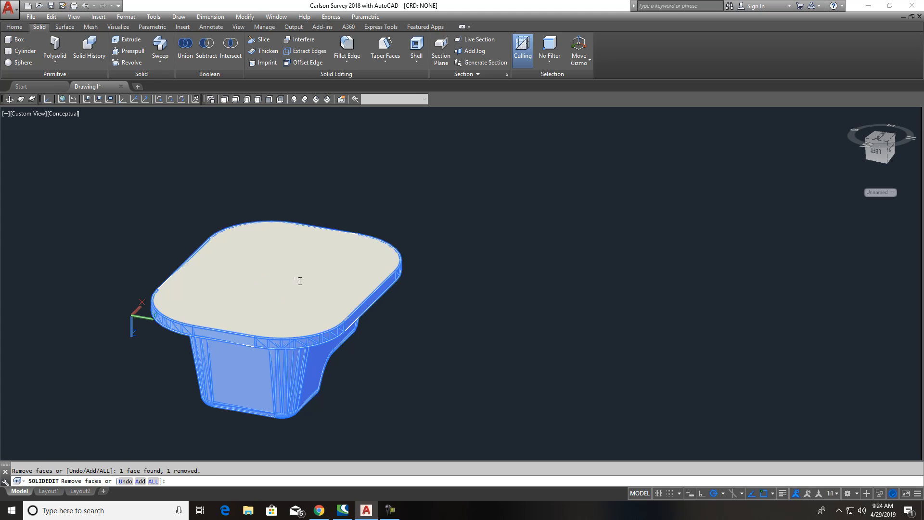
{"action": "key", "text": "Return"}
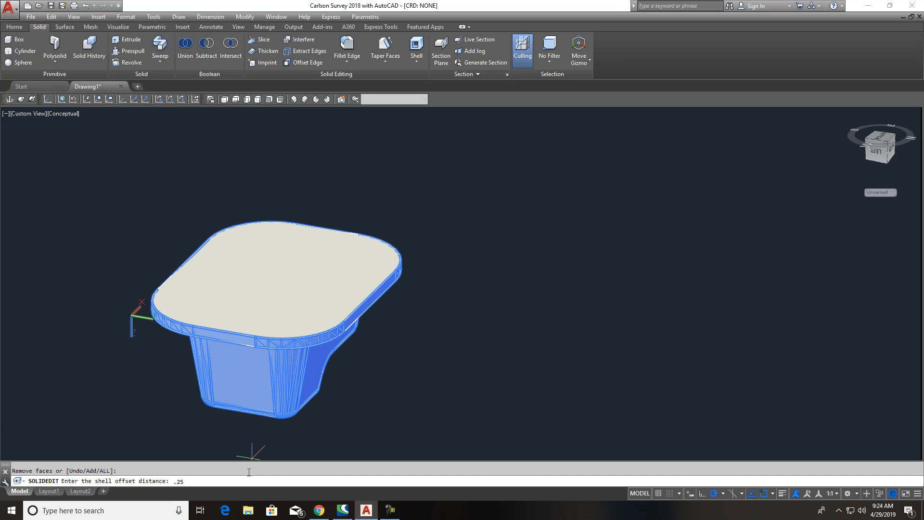
{"action": "key", "text": "Return"}
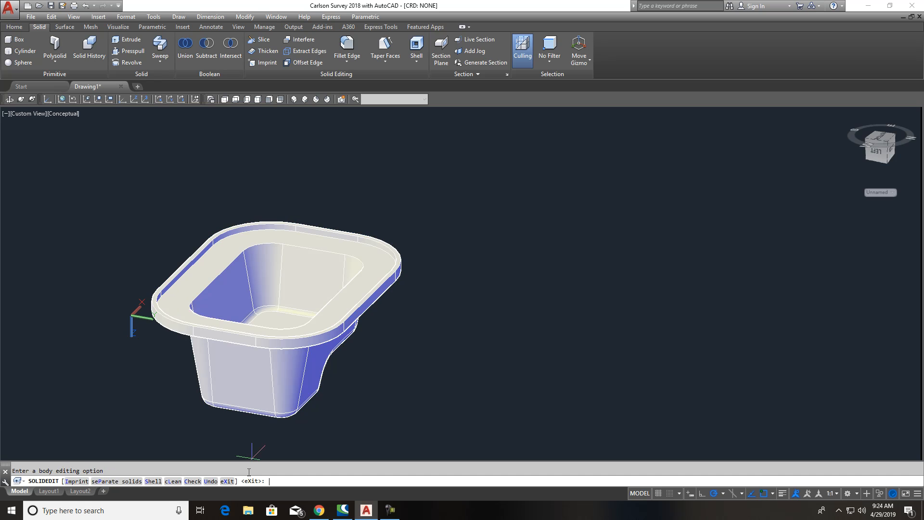
{"action": "middle_click_drag", "start_coordinate": [860, 152], "coordinate": [497, 187], "text": "shift"}
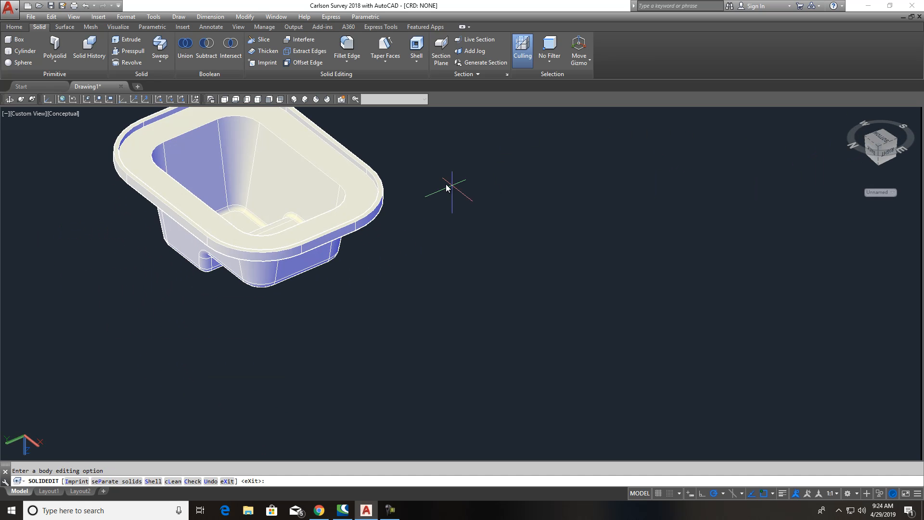
{"action": "middle_click_drag", "start_coordinate": [140, 139], "coordinate": [117, 192]}
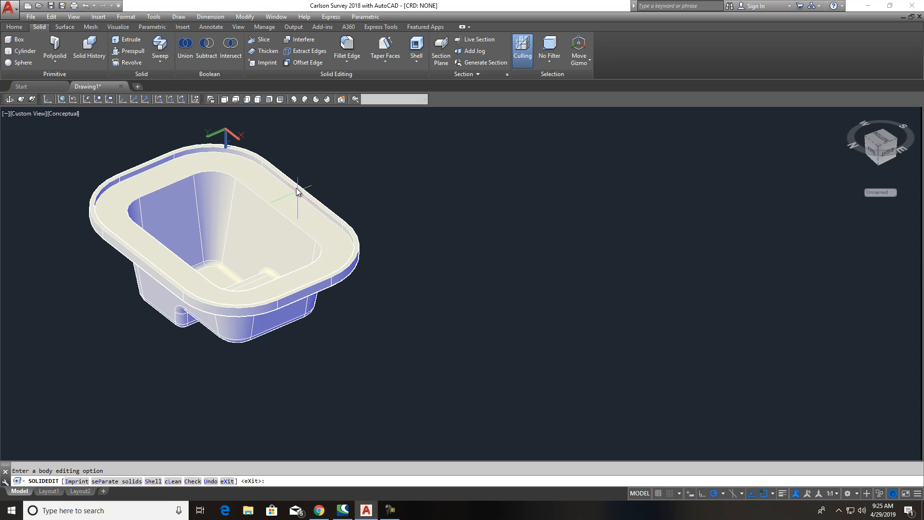
{"action": "scroll", "coordinate": [435, 274], "scroll_direction": "up", "scroll_amount": 3}
{"action": "scroll", "coordinate": [698, 250], "scroll_direction": "down", "scroll_amount": 5}
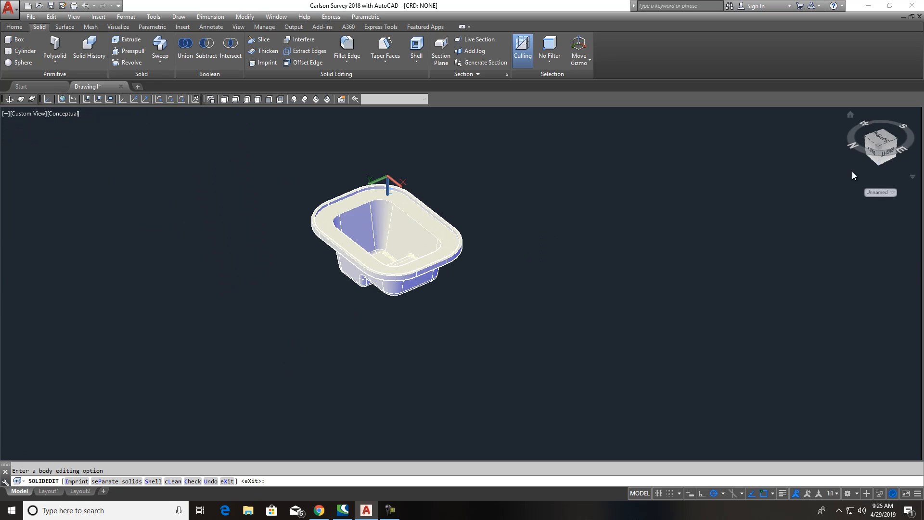